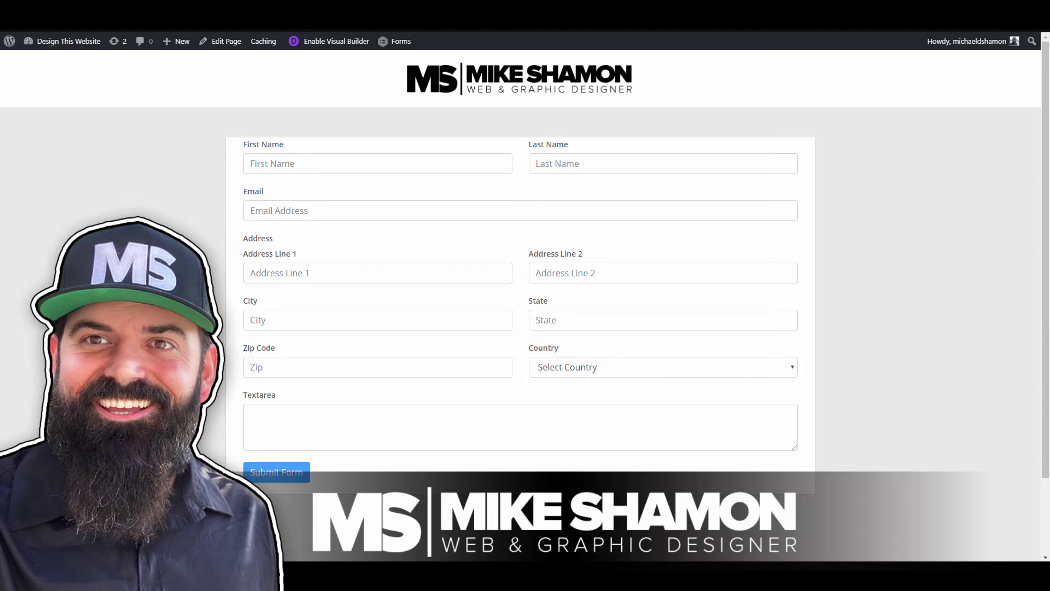
- Open Blank Form (#1) for editing in the Fluent Forms editor
click(565, 255)
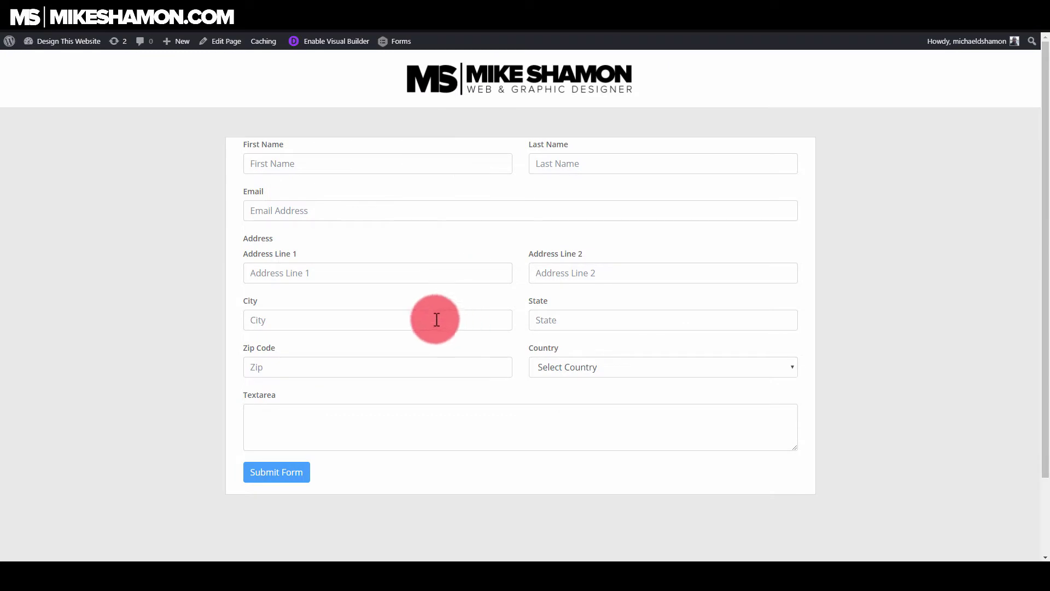
- Fill the live form from a saved browser autofill entry and submit it as a test entry
click(295, 164)
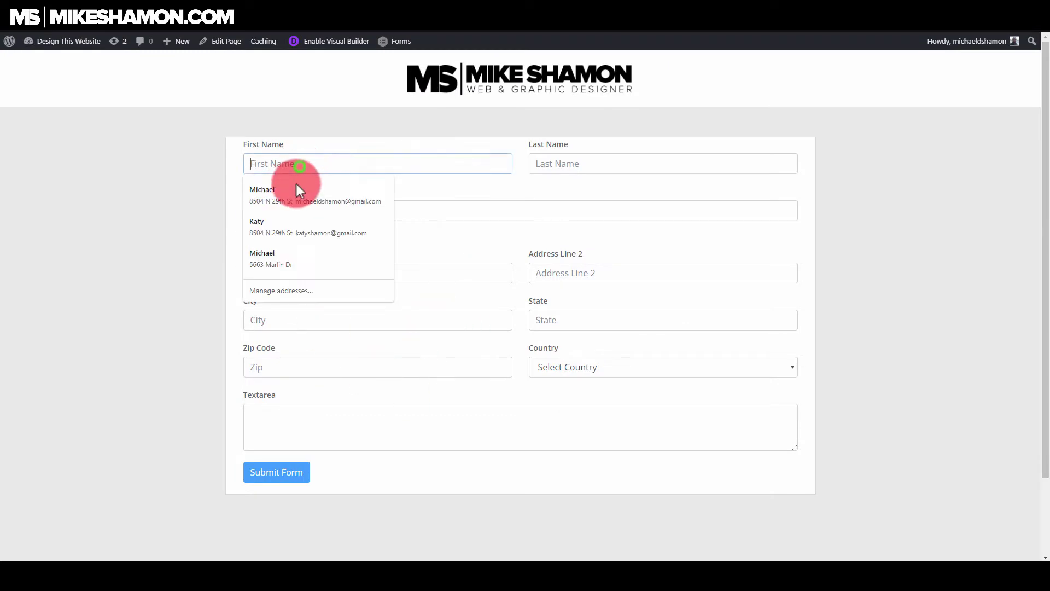
click(298, 190)
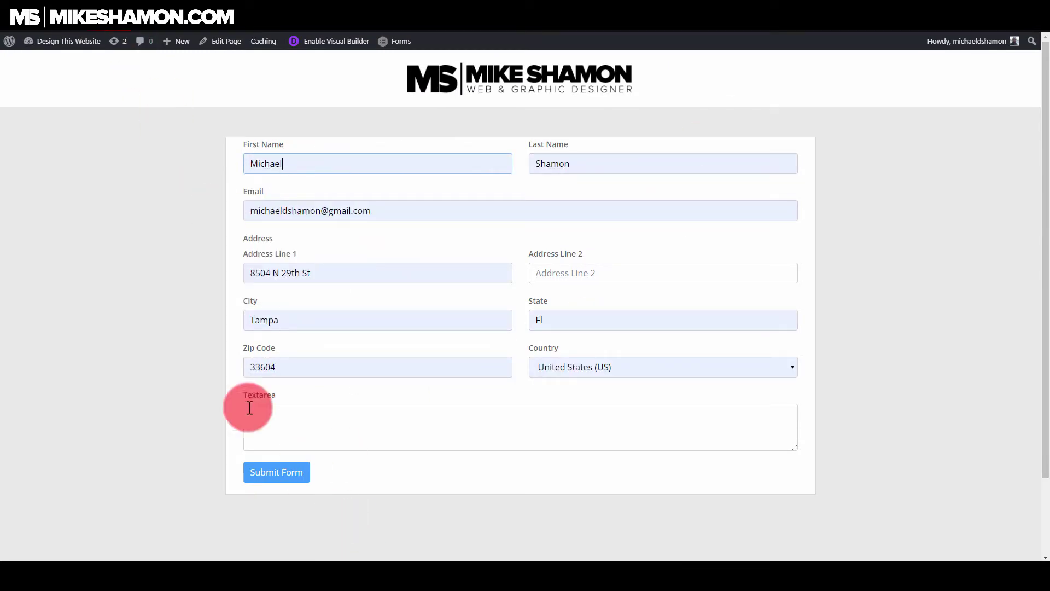
click(272, 472)
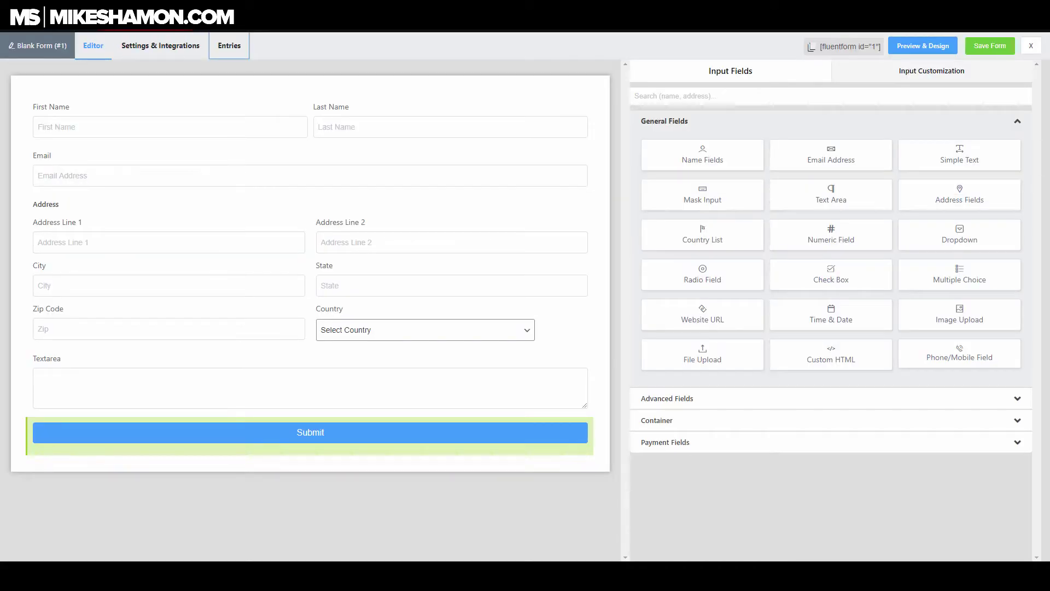
- Add File Upload, URL and Image Upload fields below the address block, above Textarea
drag(727, 156, 574, 161)
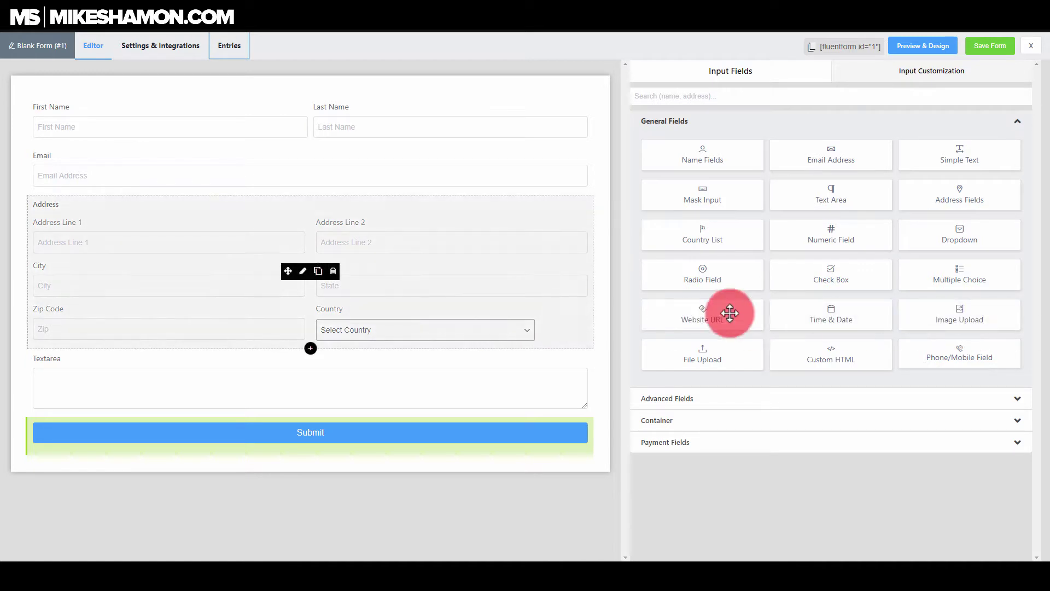
drag(718, 358, 481, 368)
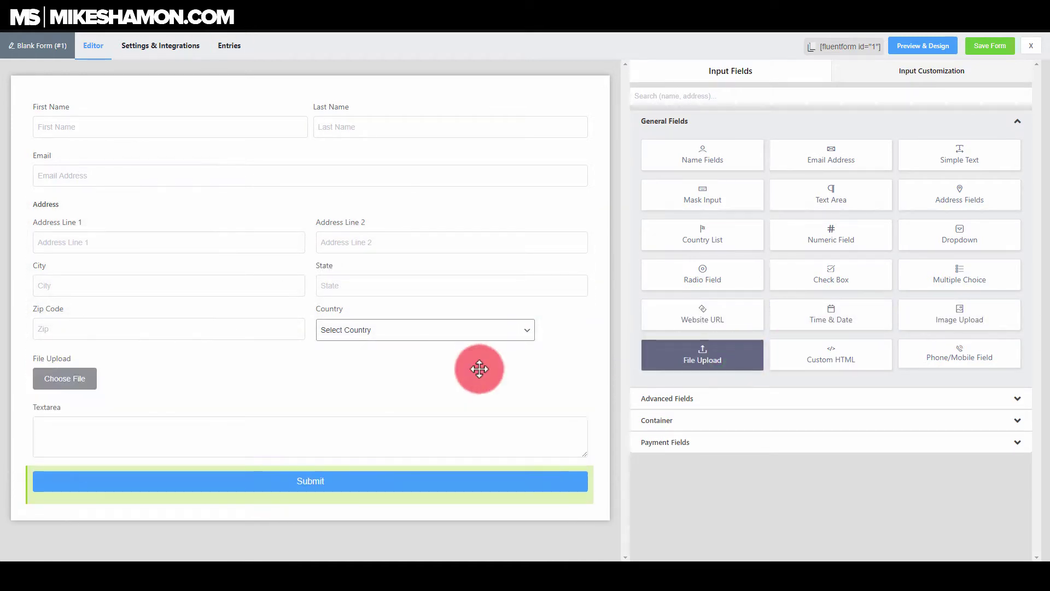
drag(706, 316, 408, 378)
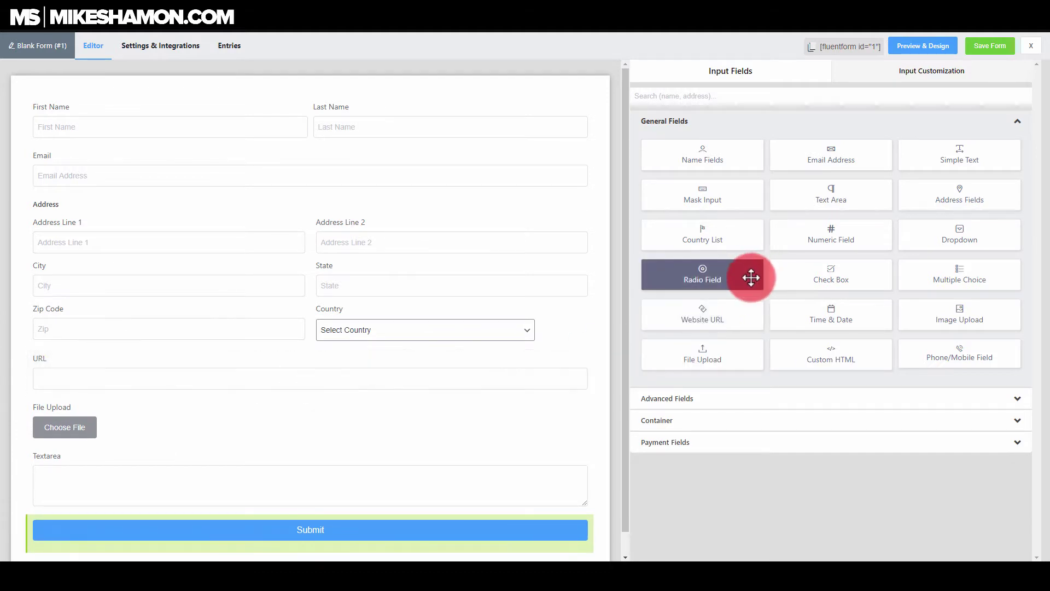
drag(727, 291, 729, 291)
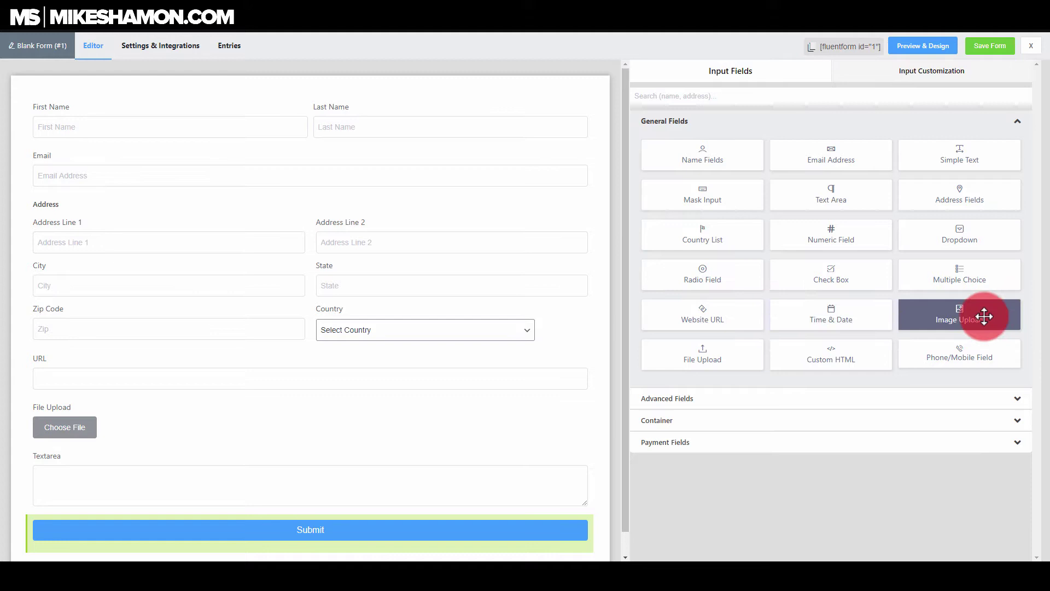
drag(981, 317, 198, 383)
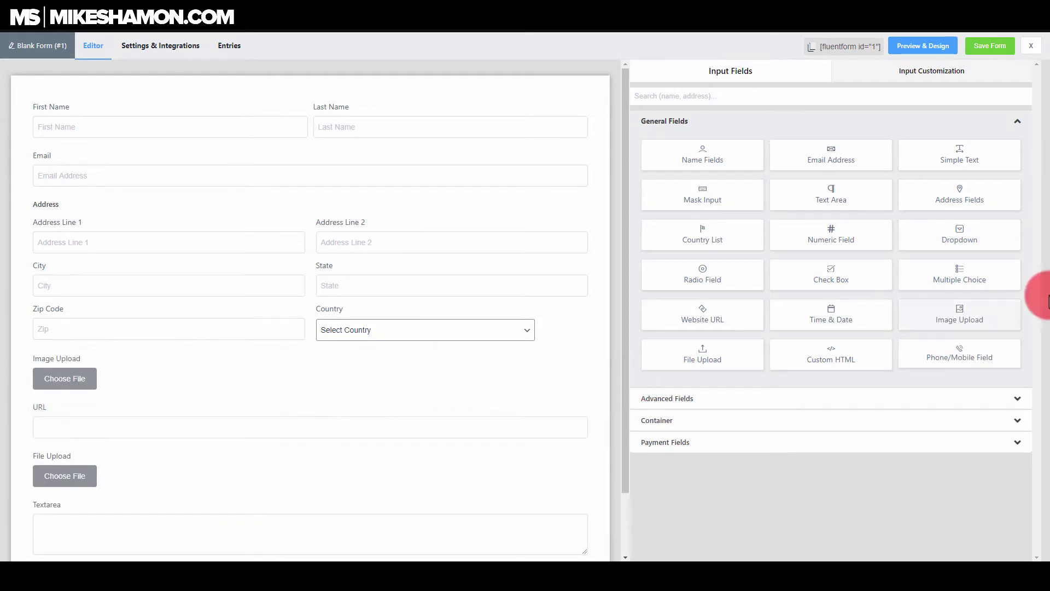
- Expand the Advanced Fields and Payment Fields groups in the field palette
click(740, 399)
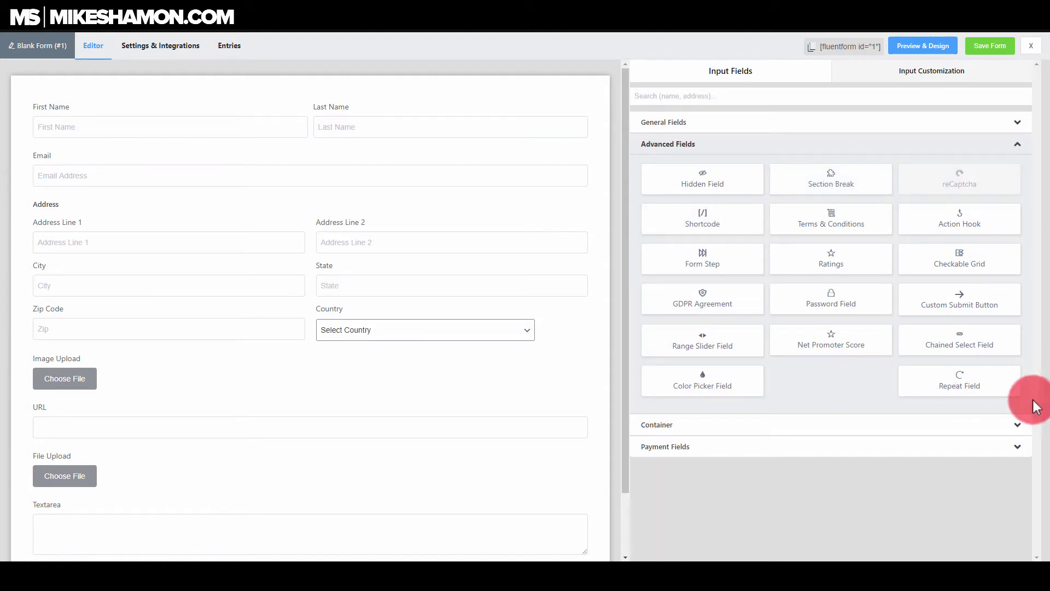
click(678, 446)
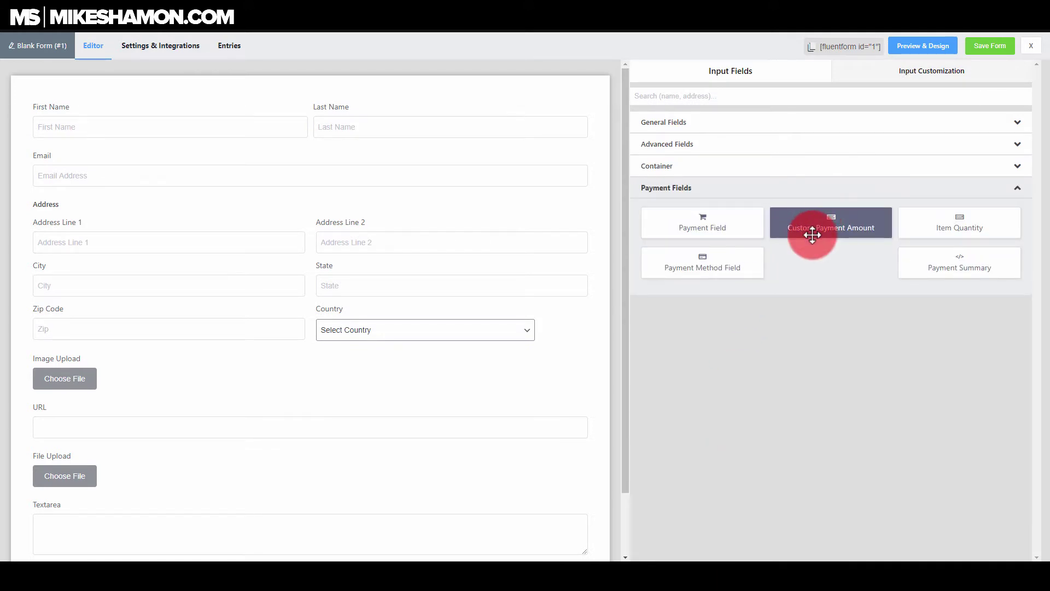
scroll(328, 351, down, 2)
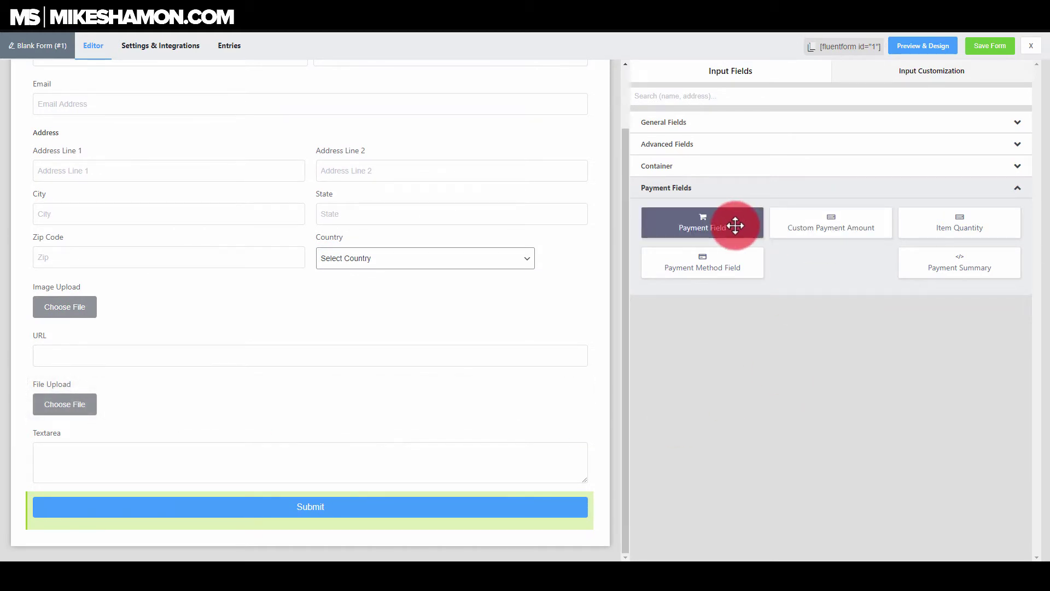
- Add a $10 Payment Item below Image Upload, trying Top and Right label placement before keeping Default
drag(735, 225, 107, 353)
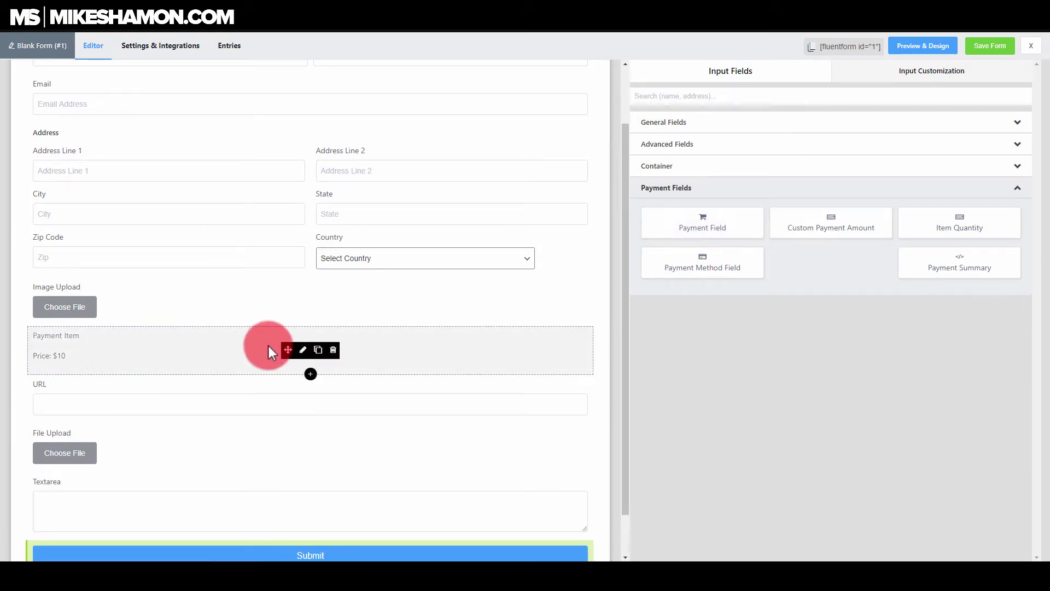
click(302, 350)
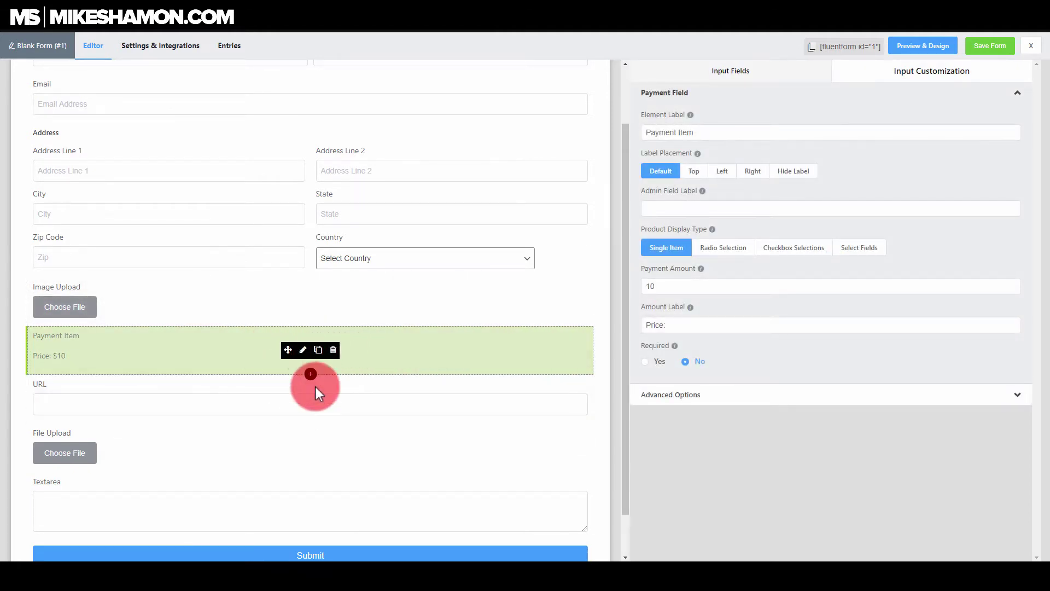
triple_click(715, 136)
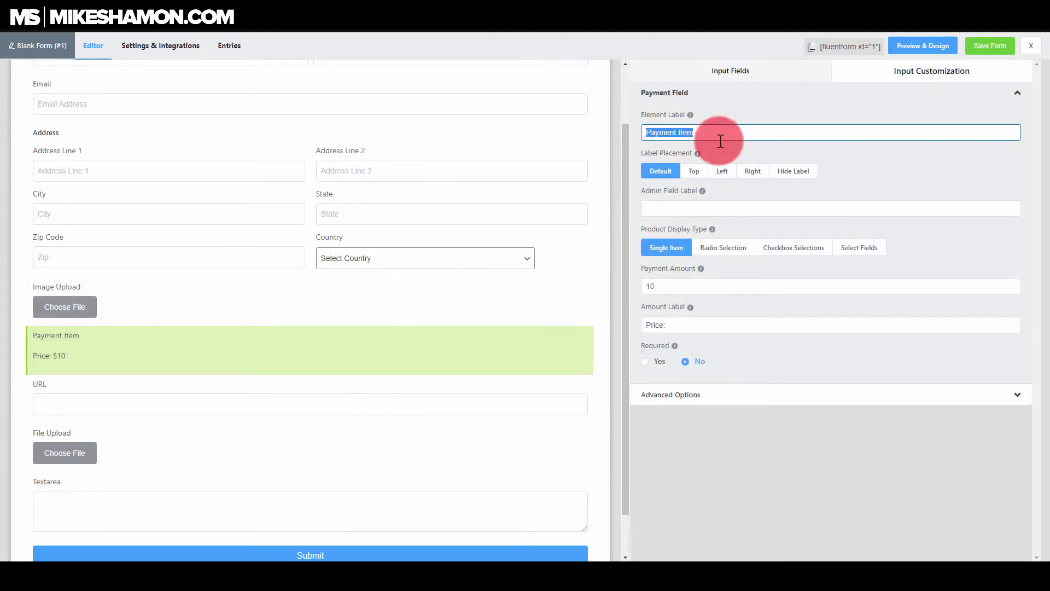
click(693, 170)
click(751, 171)
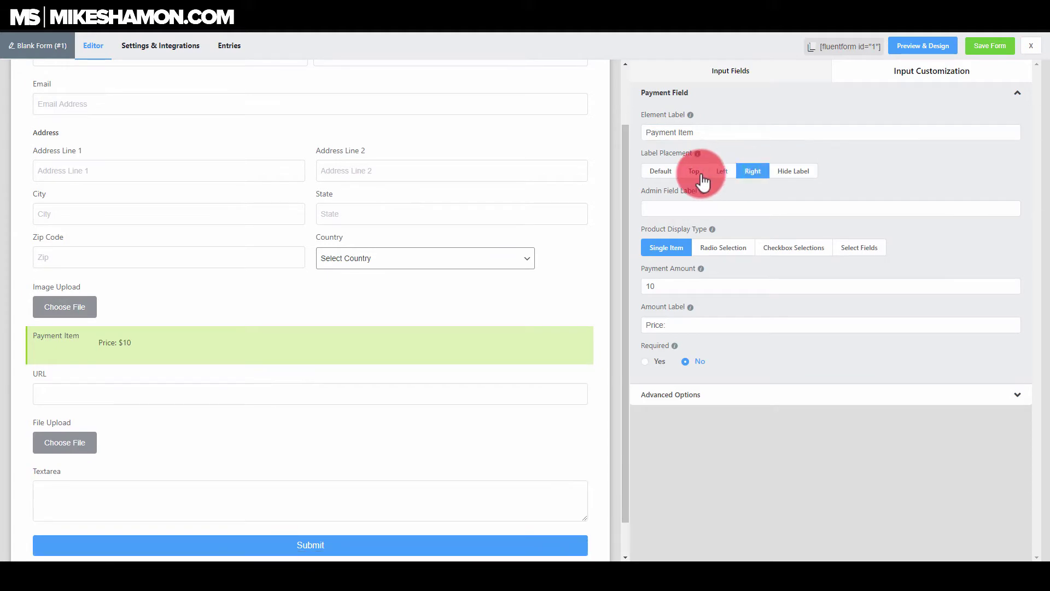
click(663, 171)
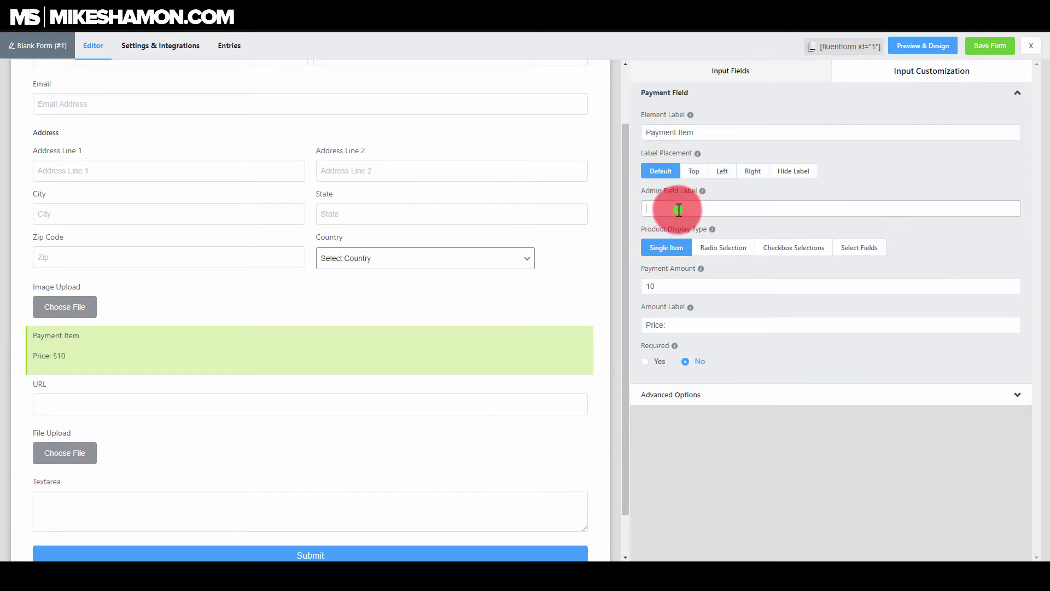
double_click(660, 285)
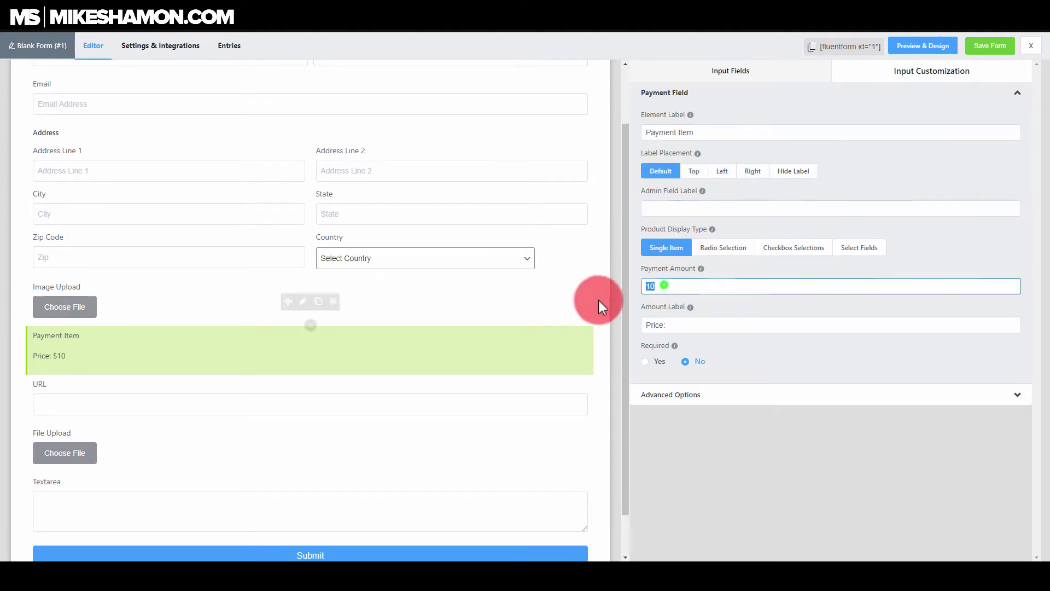
- Turn on Conditional Logic in the Payment Item's Advanced Options
click(688, 394)
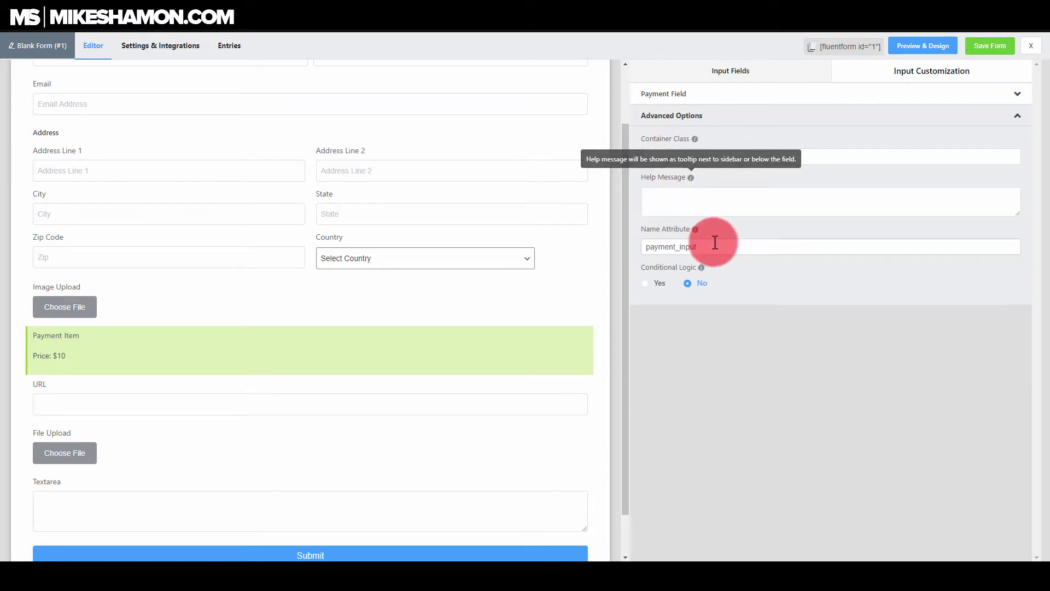
double_click(701, 247)
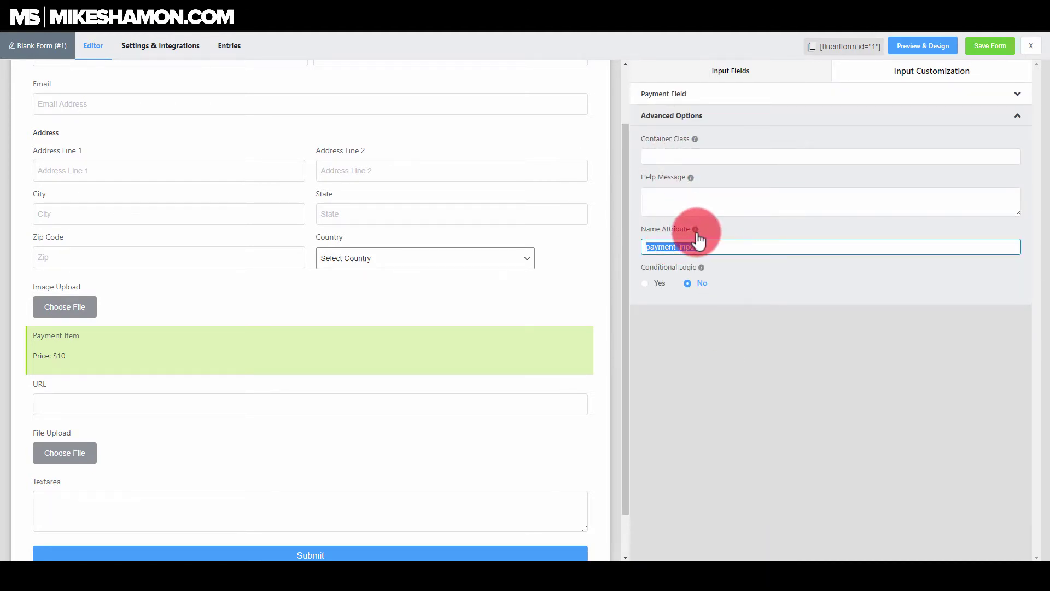
click(647, 284)
click(694, 281)
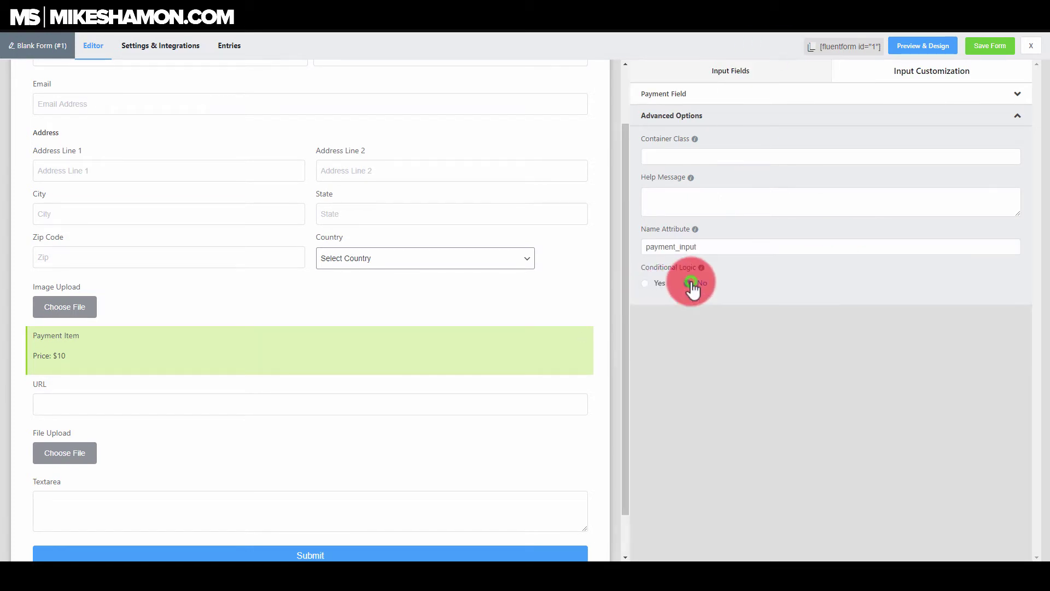
click(645, 284)
- Base the condition on address_1 [Address Line 1] instead of Email, then collapse Advanced Options
click(734, 339)
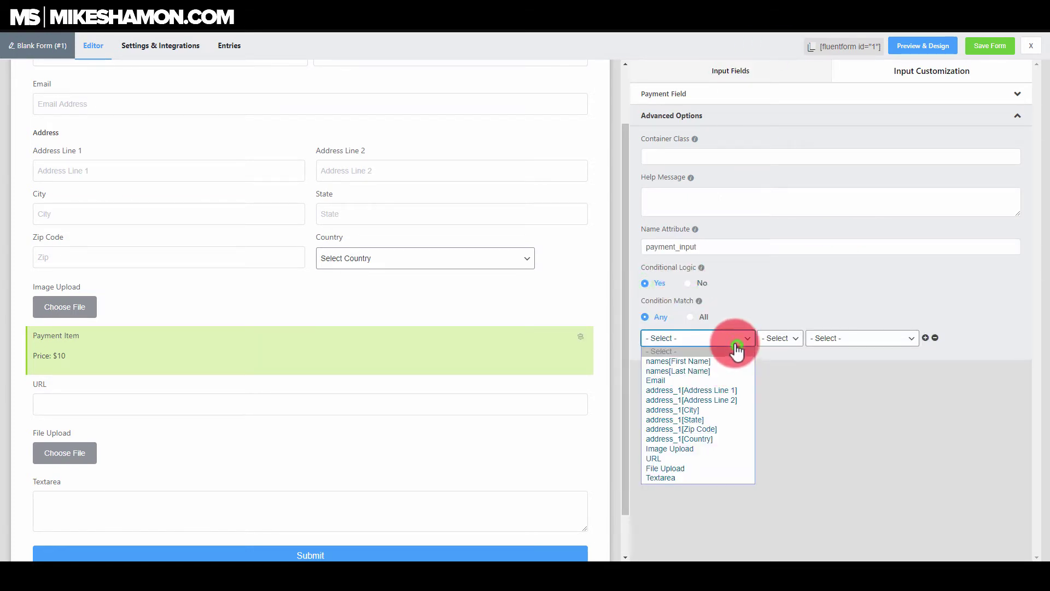
click(691, 380)
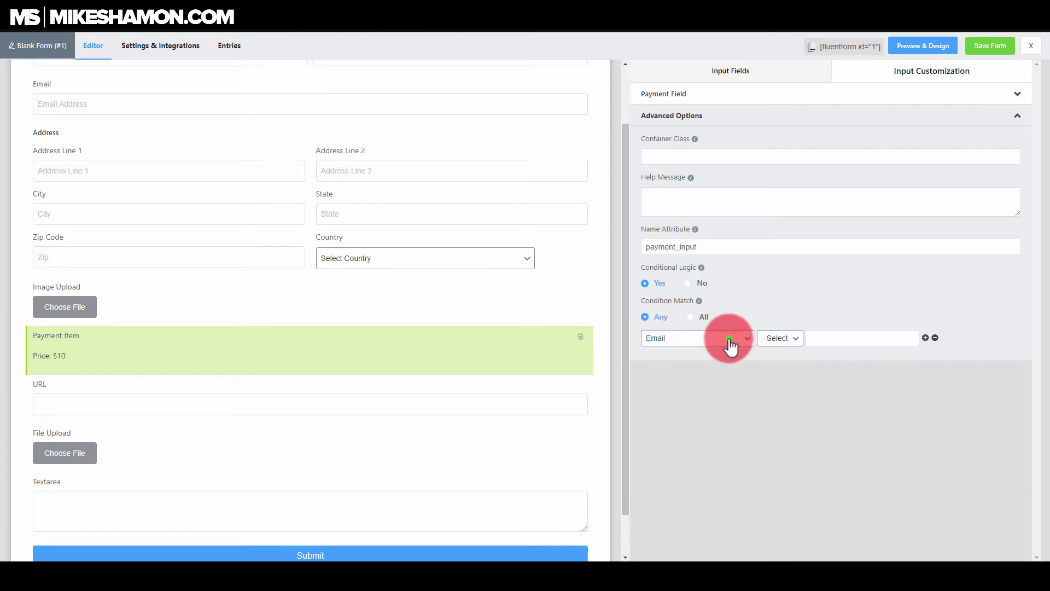
click(729, 338)
click(692, 390)
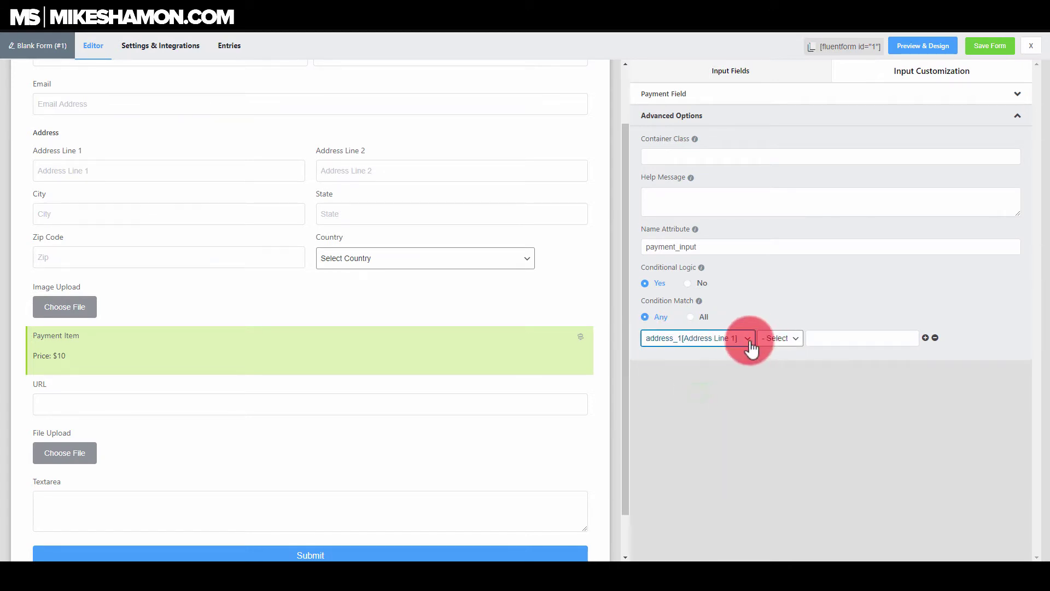
click(853, 340)
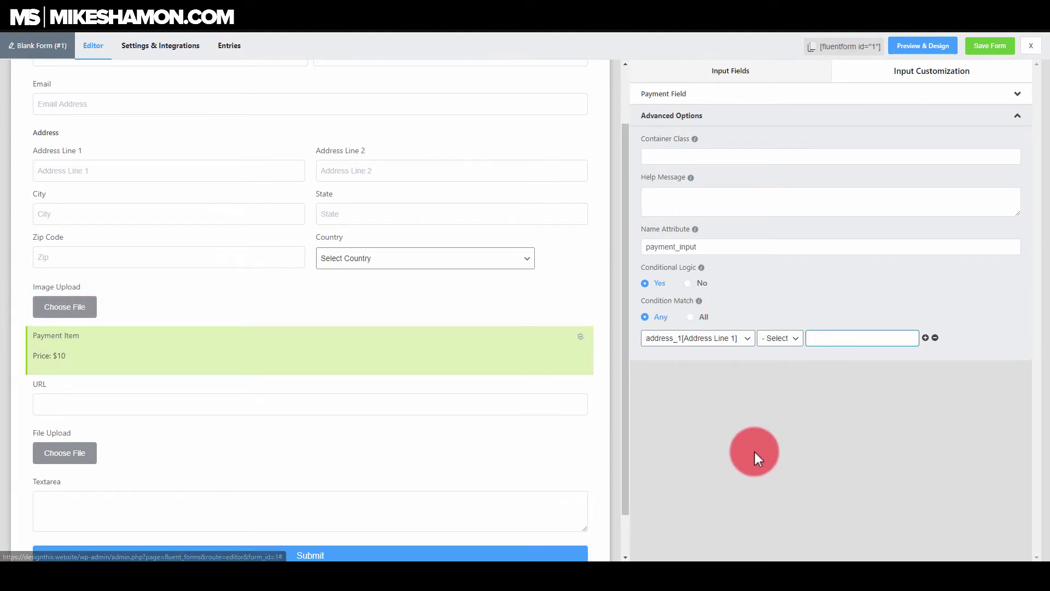
click(737, 123)
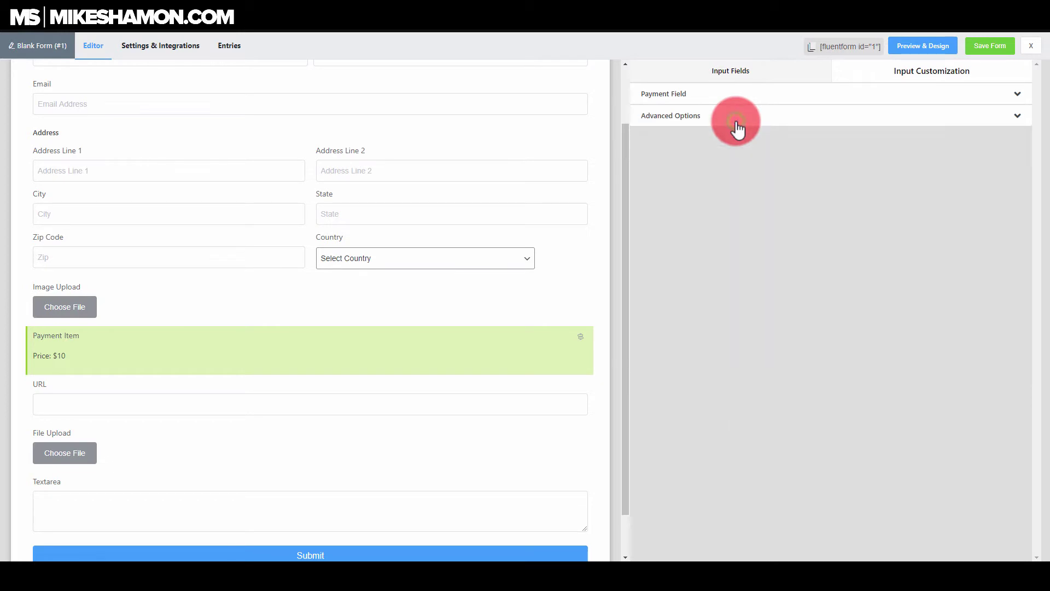
- Return to the Input Fields palette and copy the form's shortcode [fluentform id="1"]
click(767, 95)
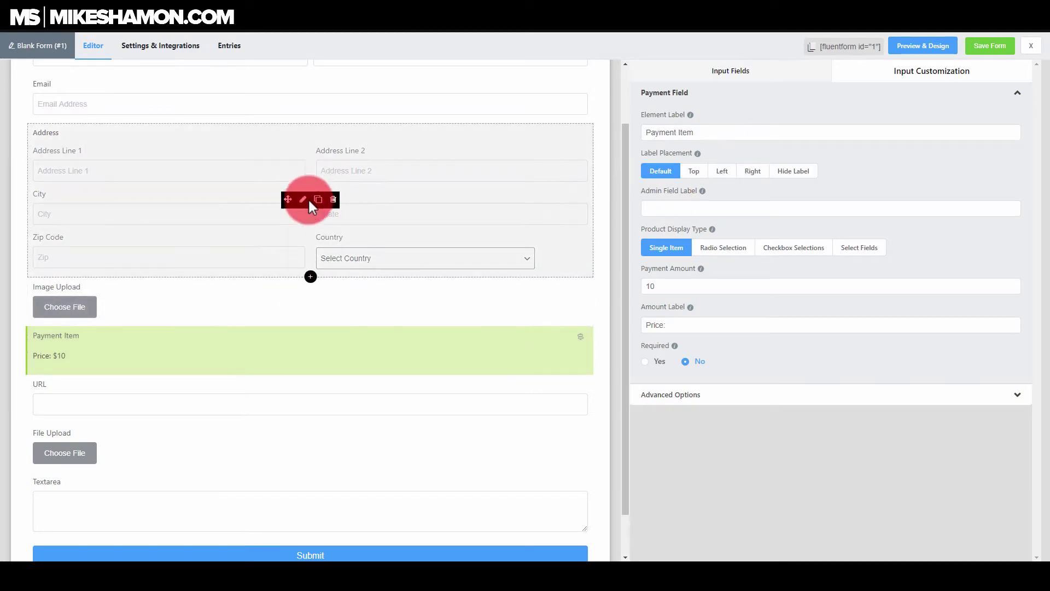
click(780, 87)
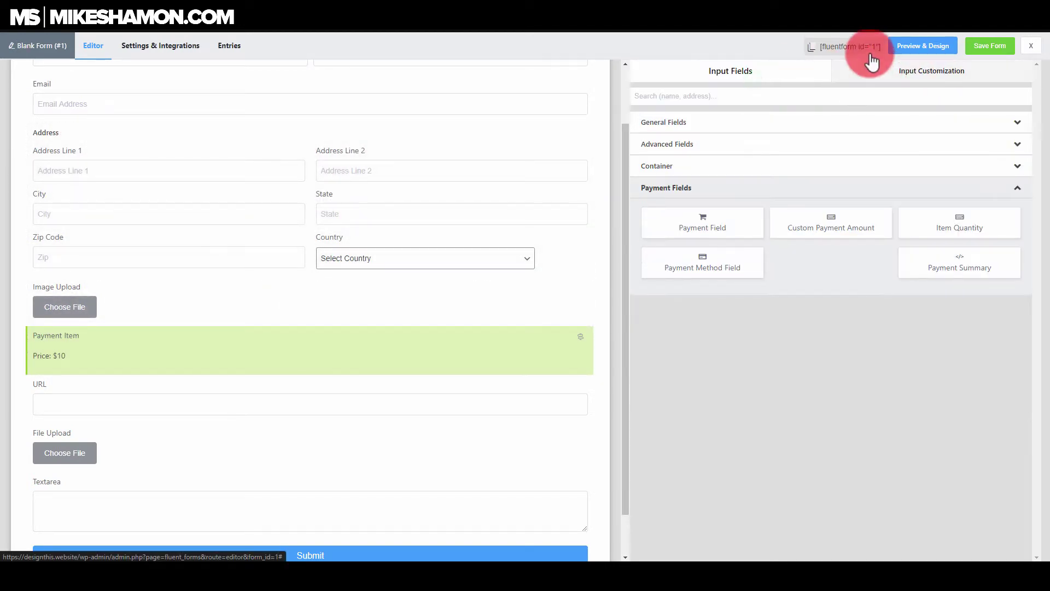
click(884, 48)
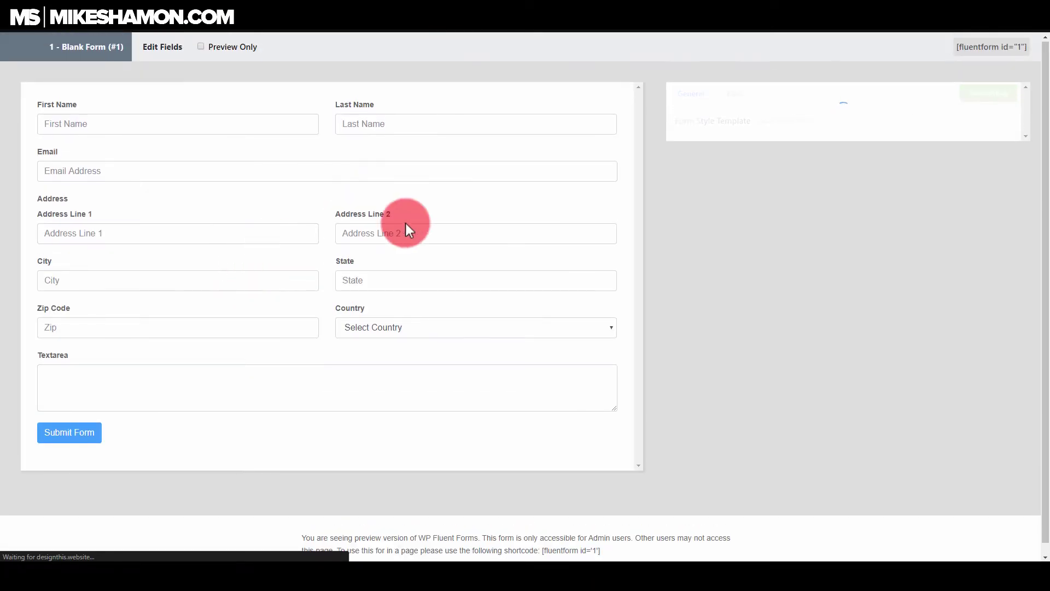
click(919, 129)
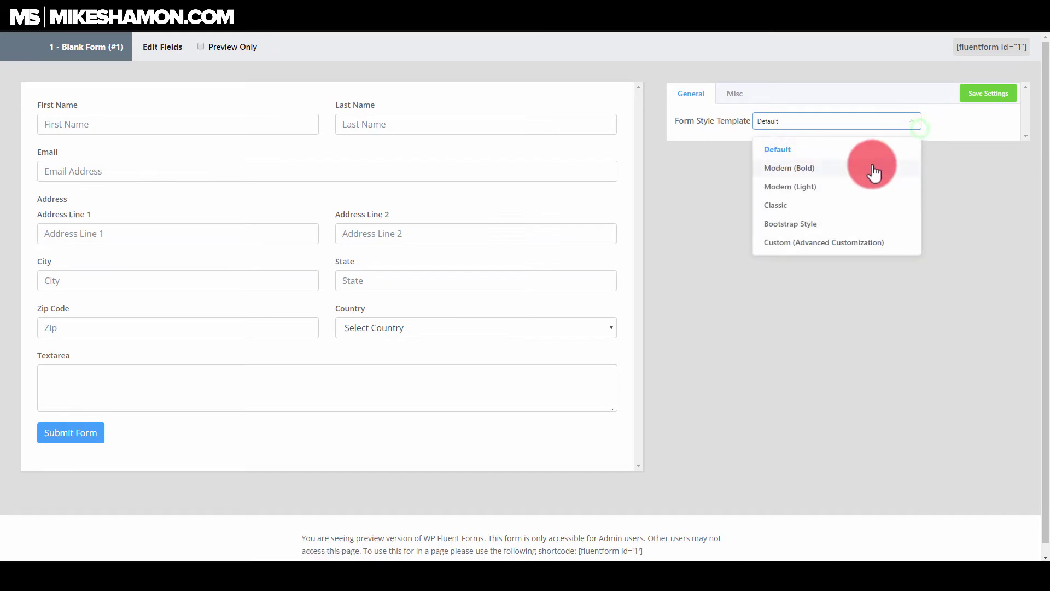
click(774, 180)
click(775, 125)
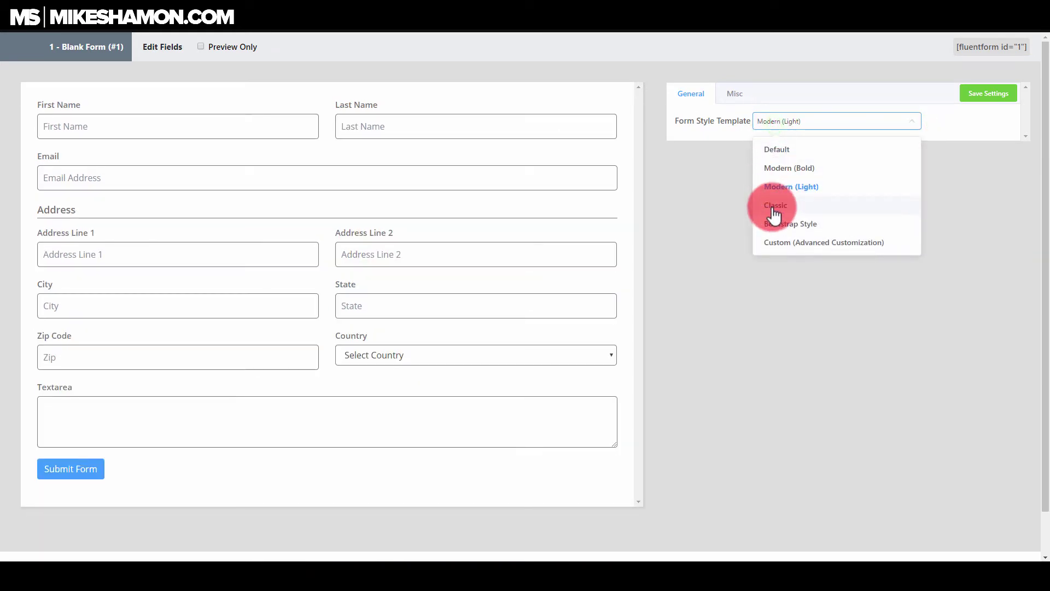
click(773, 204)
click(777, 123)
click(777, 222)
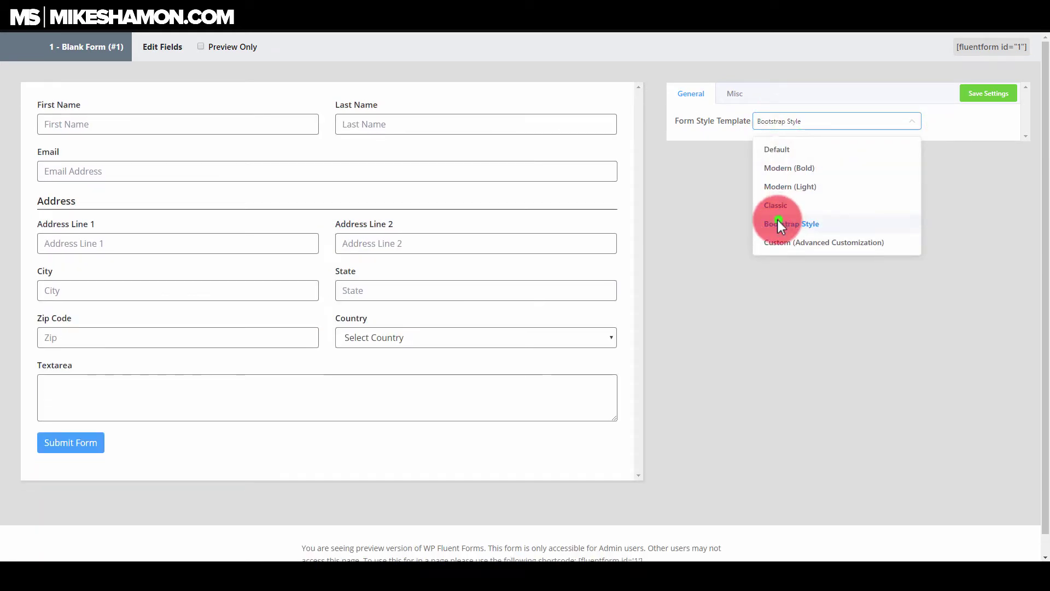
click(774, 123)
click(788, 244)
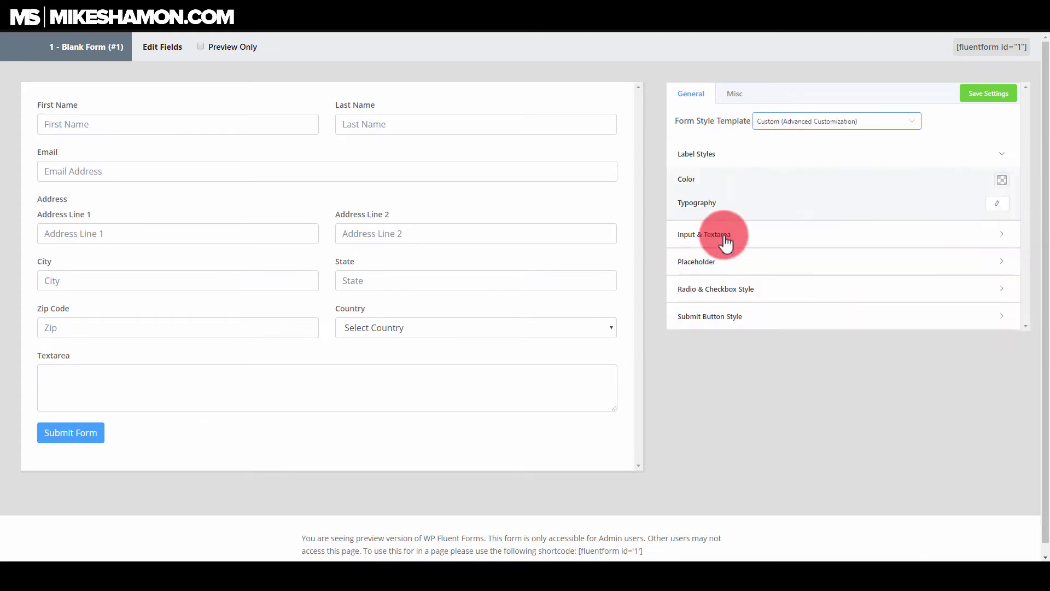
click(721, 233)
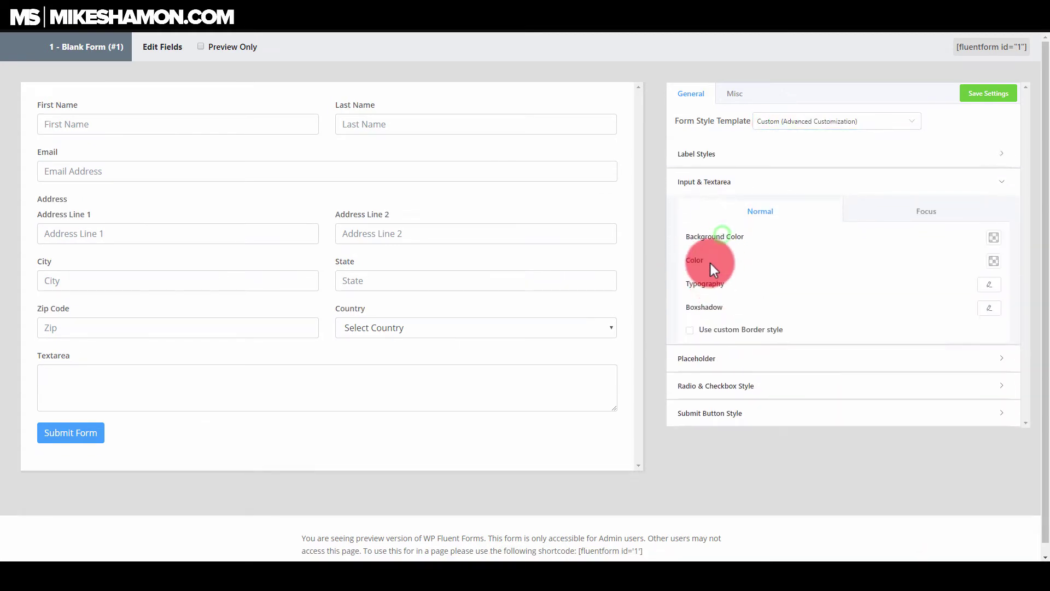
click(697, 386)
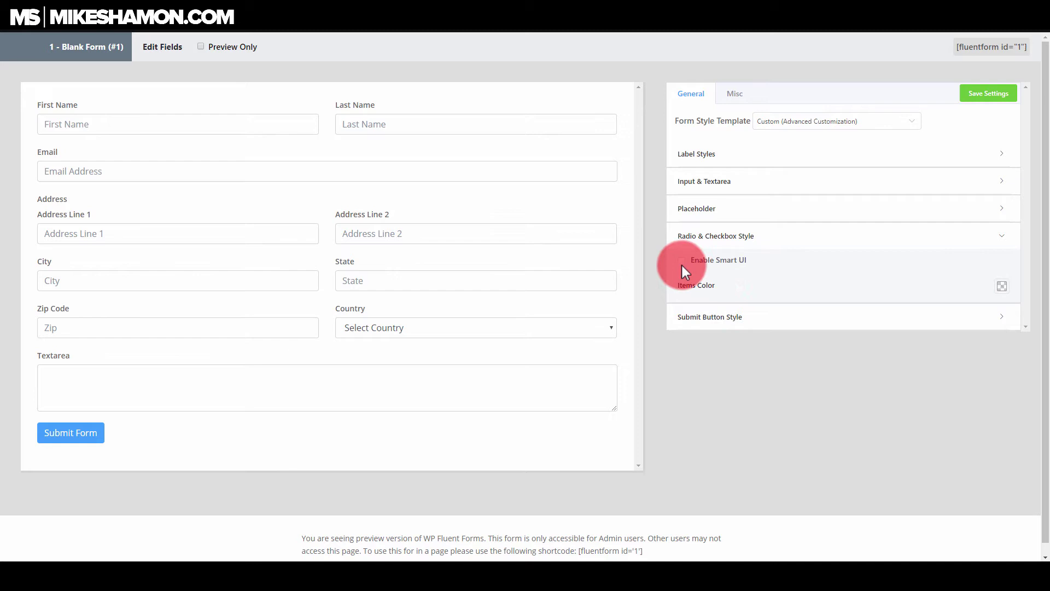
click(732, 211)
click(733, 95)
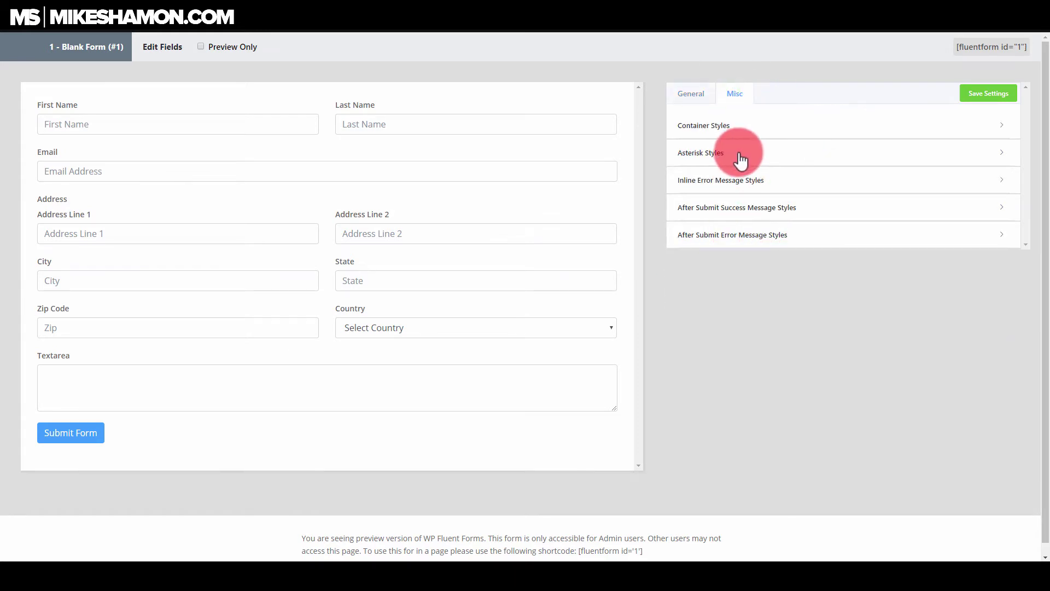
click(739, 155)
click(752, 125)
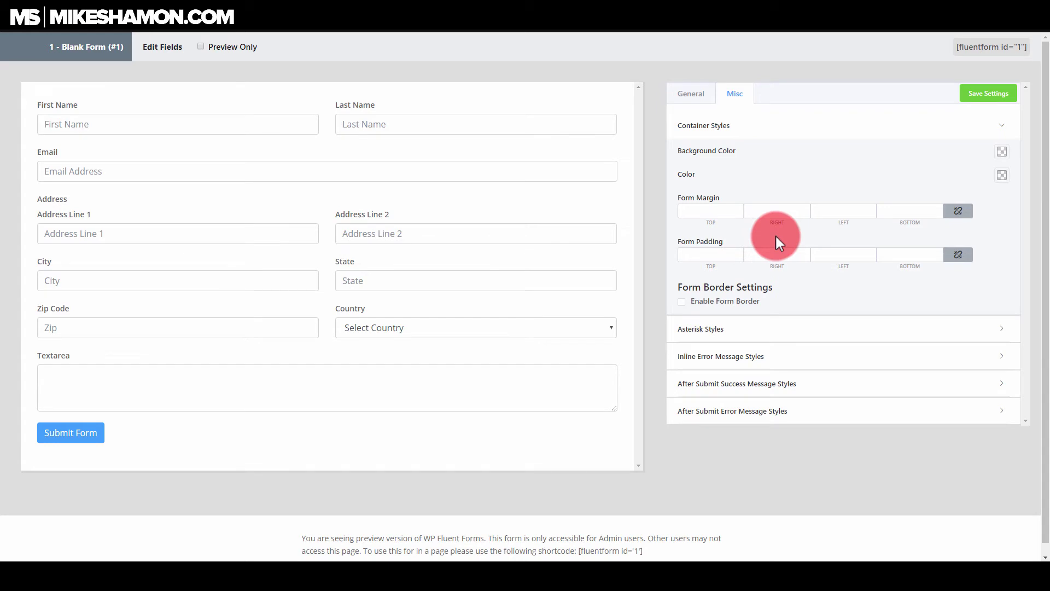
click(810, 130)
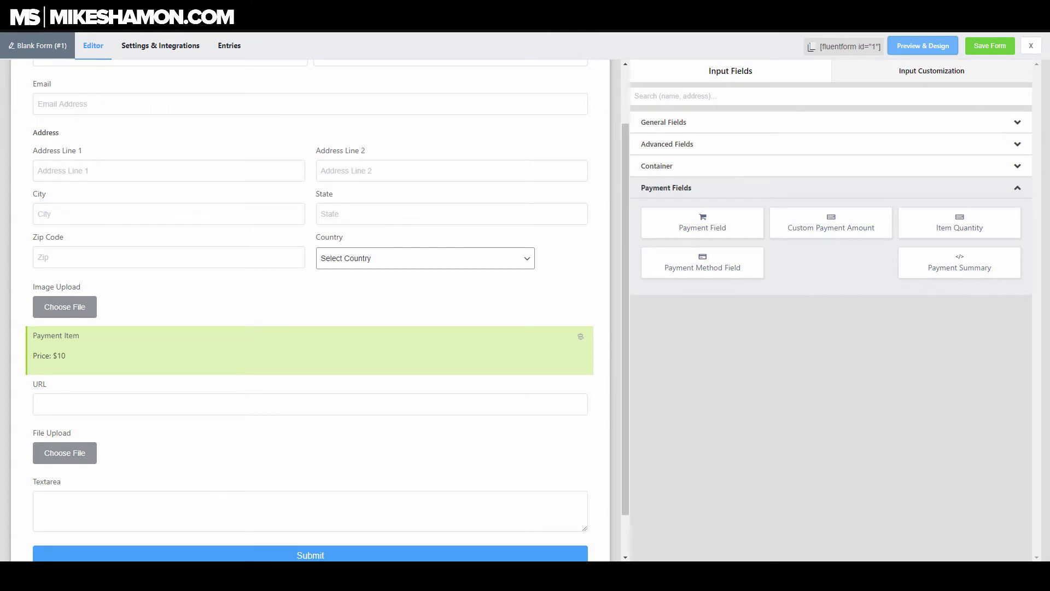
- Leave the Blank Form (#1) editor without saving, confirming Leave in the Leave site? dialog
mouse_move(474, 256)
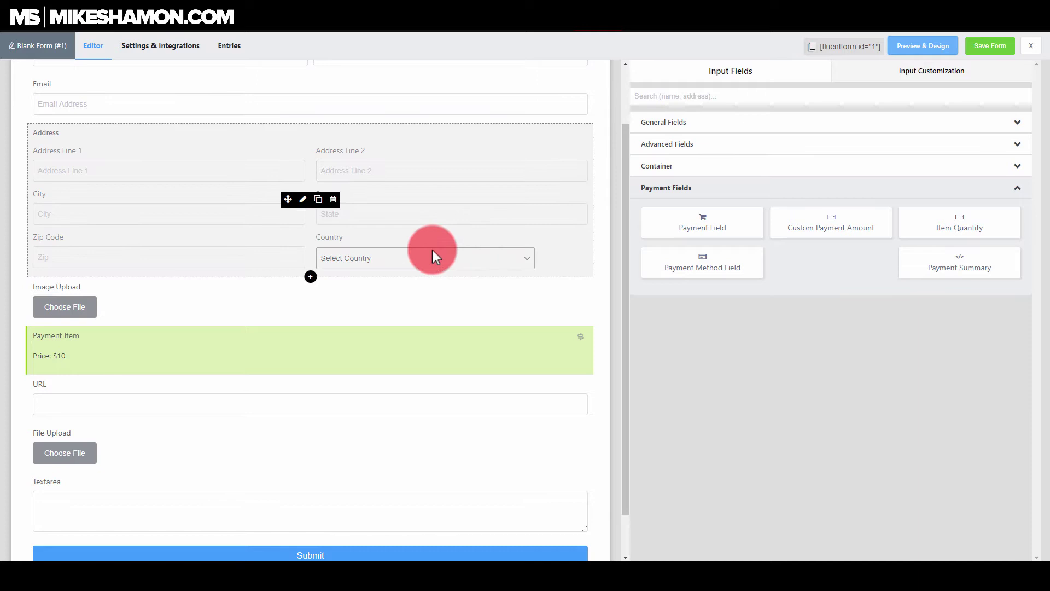
scroll(464, 390, down, 1)
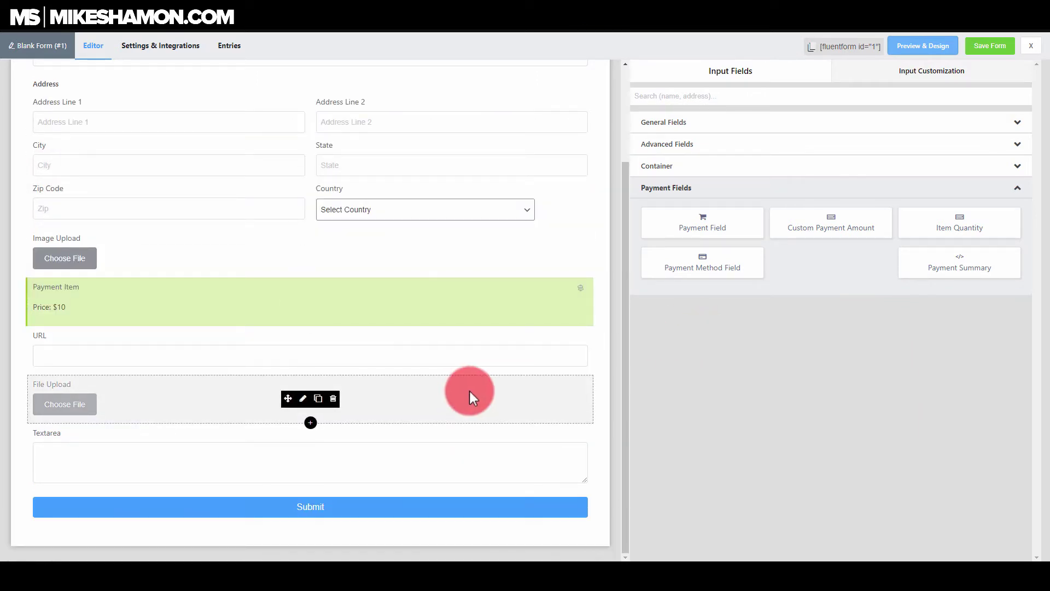
scroll(122, 317, up, 3)
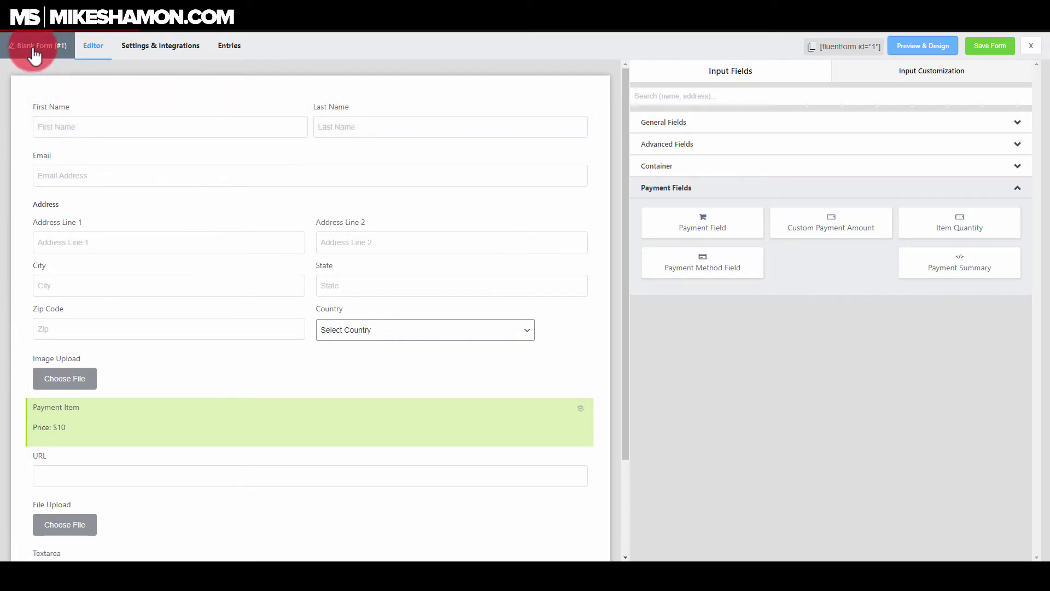
click(17, 34)
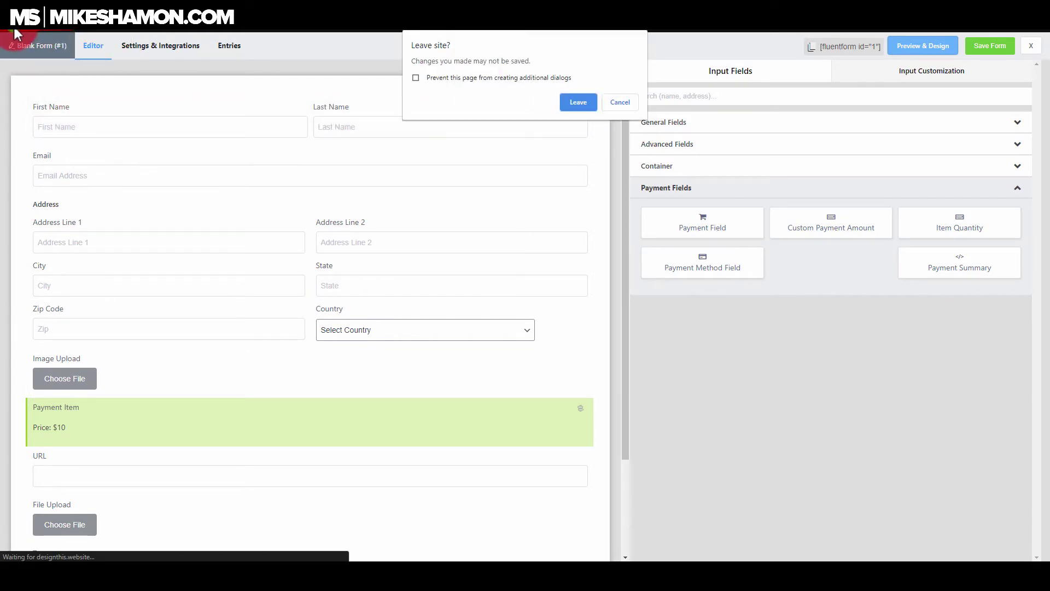
click(574, 100)
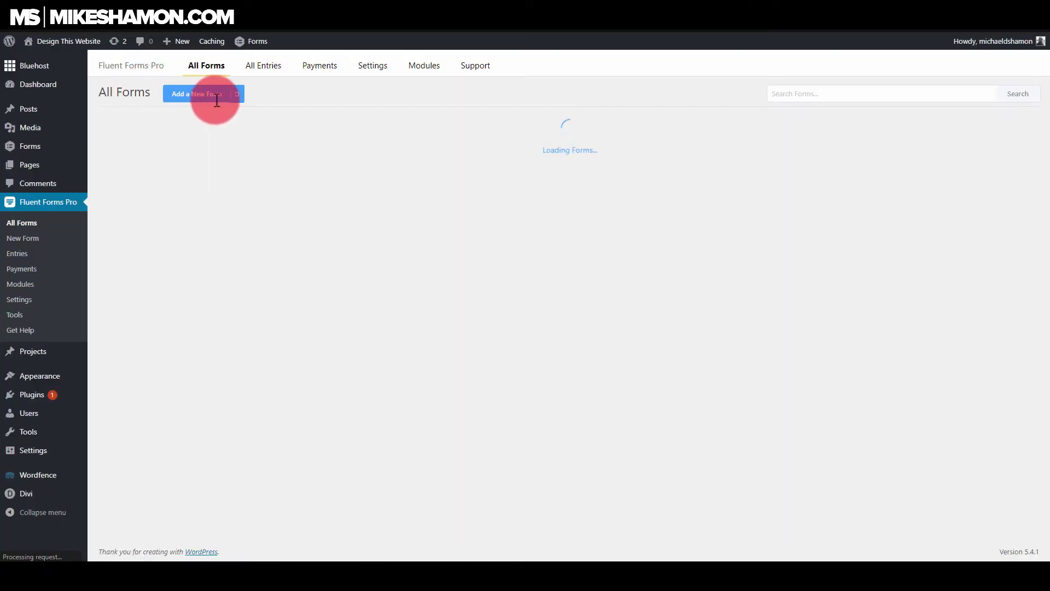
- Create a new form from the University Enrollment Form template in the Education category
click(200, 98)
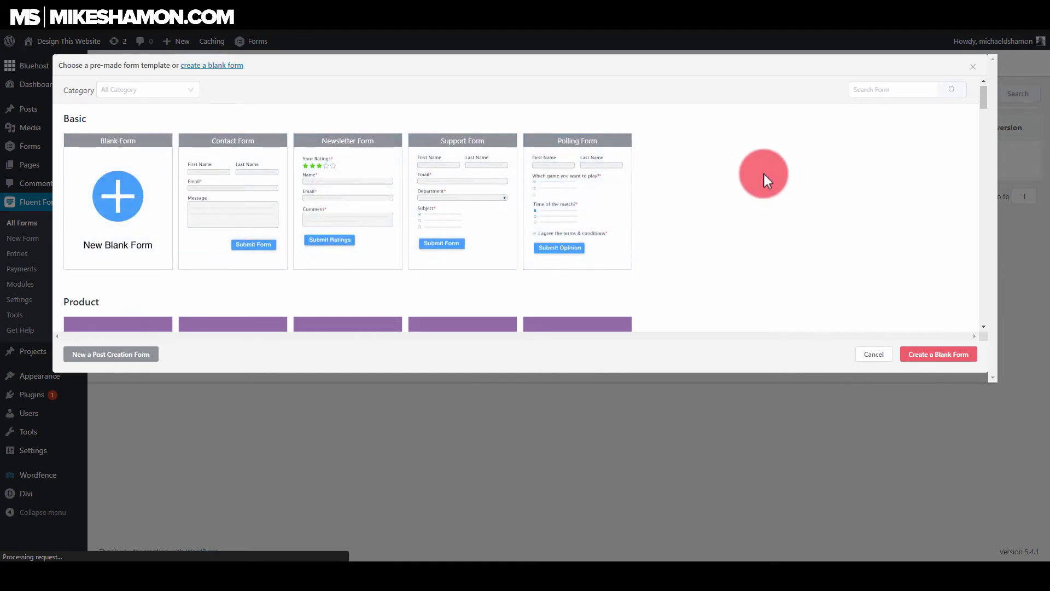
scroll(763, 173, down, 2)
drag(984, 104, 953, 127)
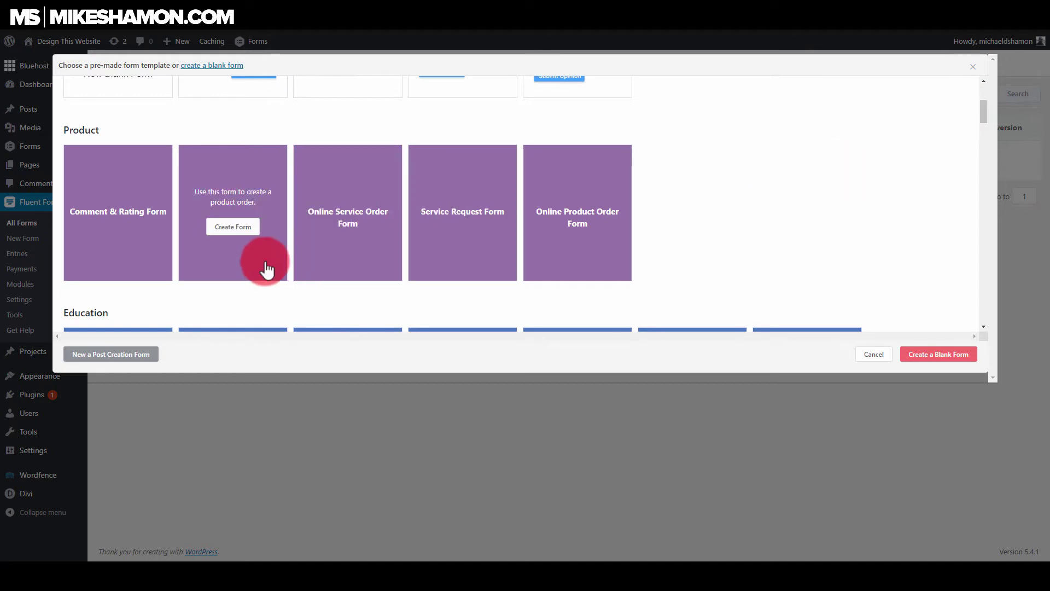
mouse_move(364, 234)
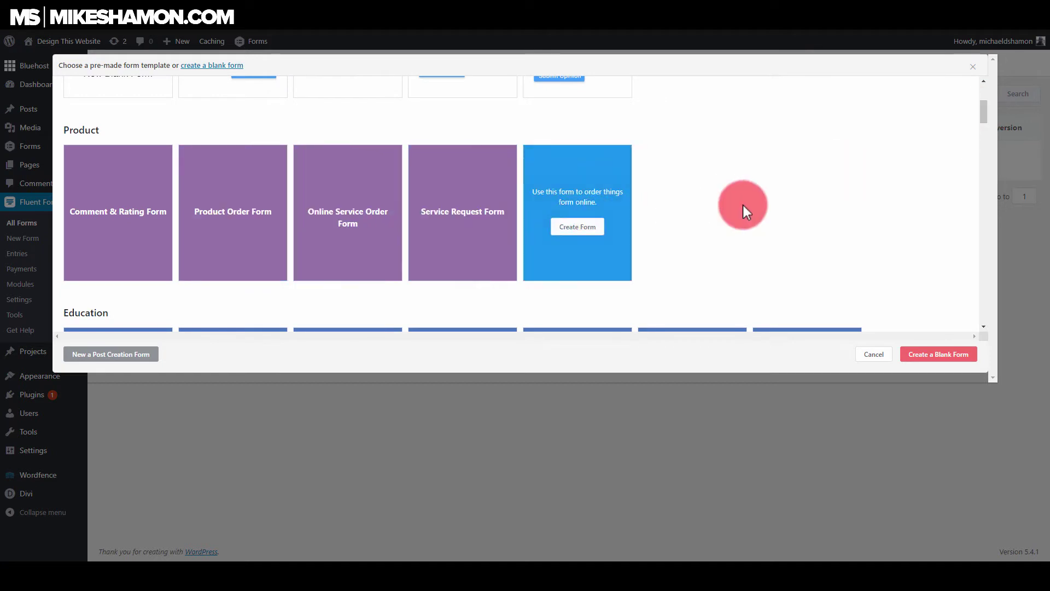
drag(982, 121, 981, 140)
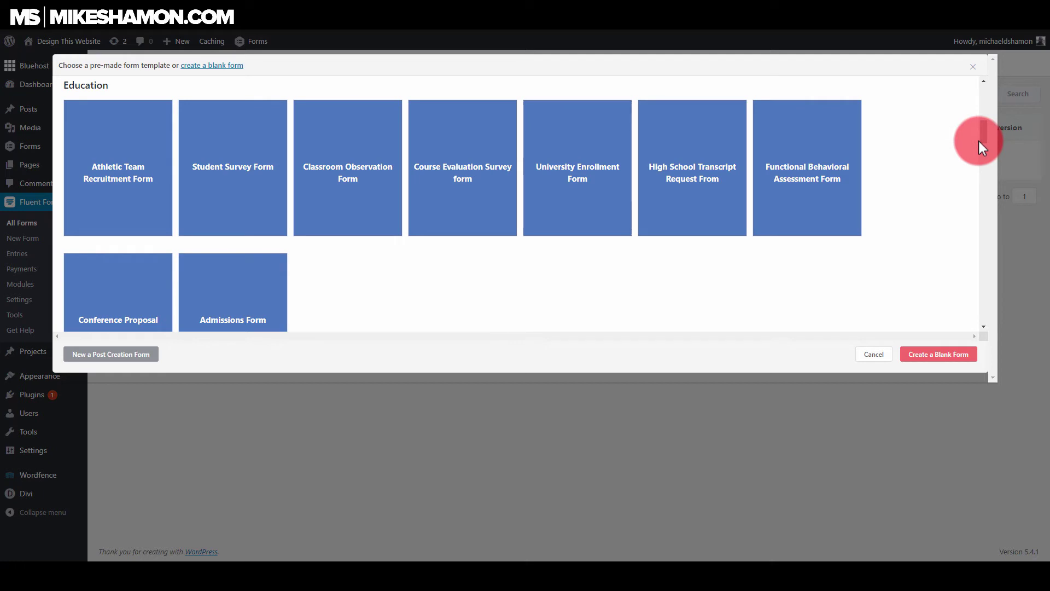
click(581, 188)
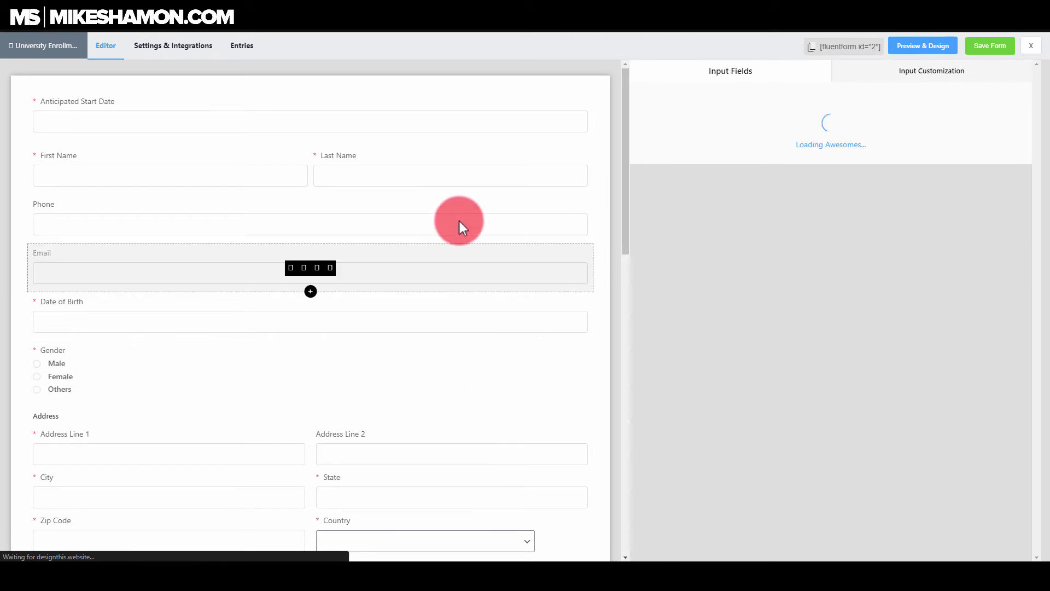
- Inspect the Address block's settings and the form's parent/guardian ending, then show the Input Fields palette
scroll(615, 175, down, 6)
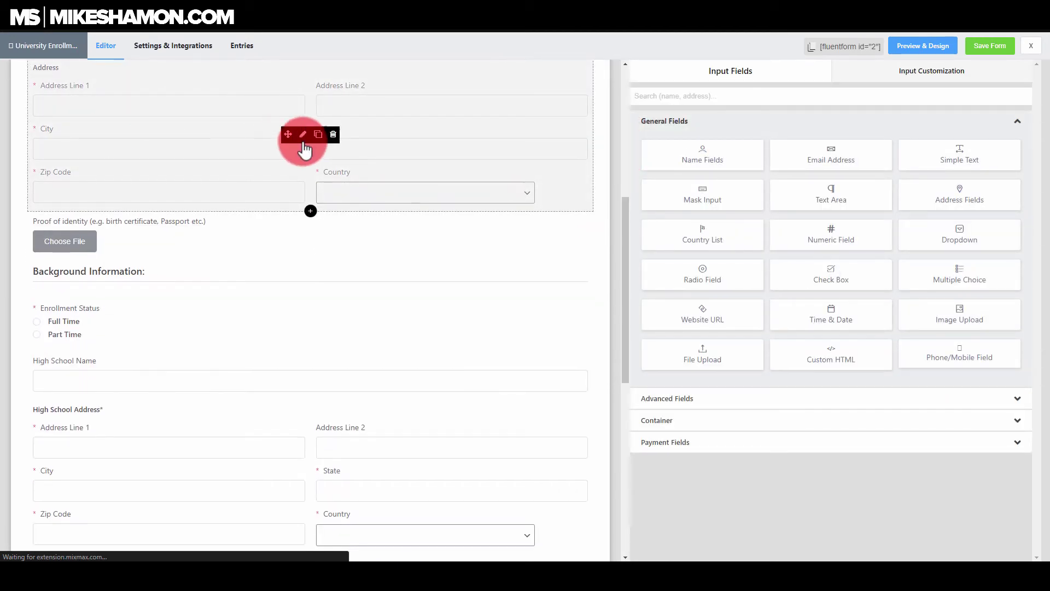
click(303, 136)
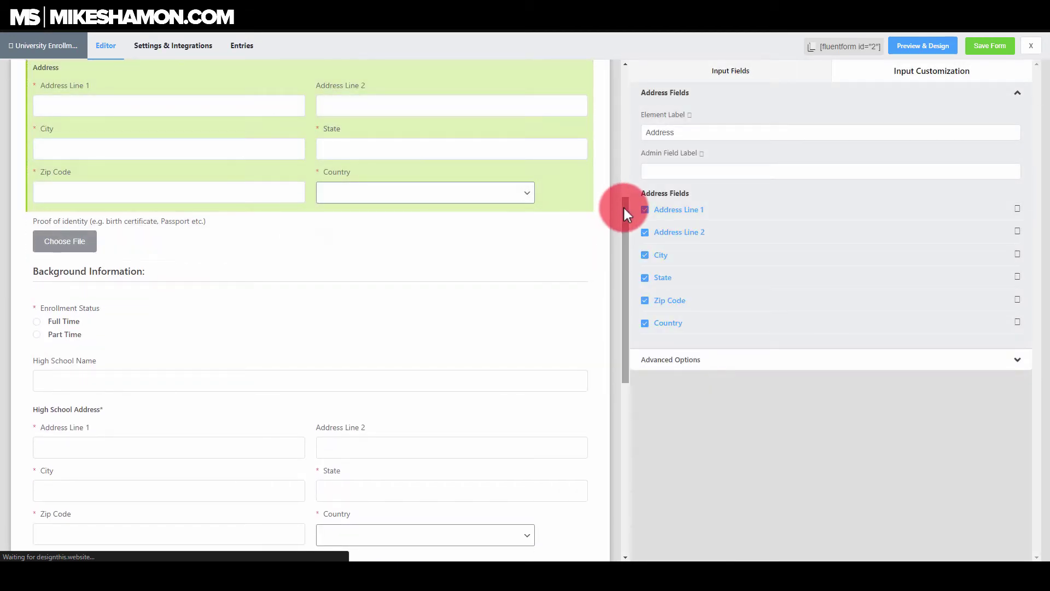
drag(623, 209, 575, 378)
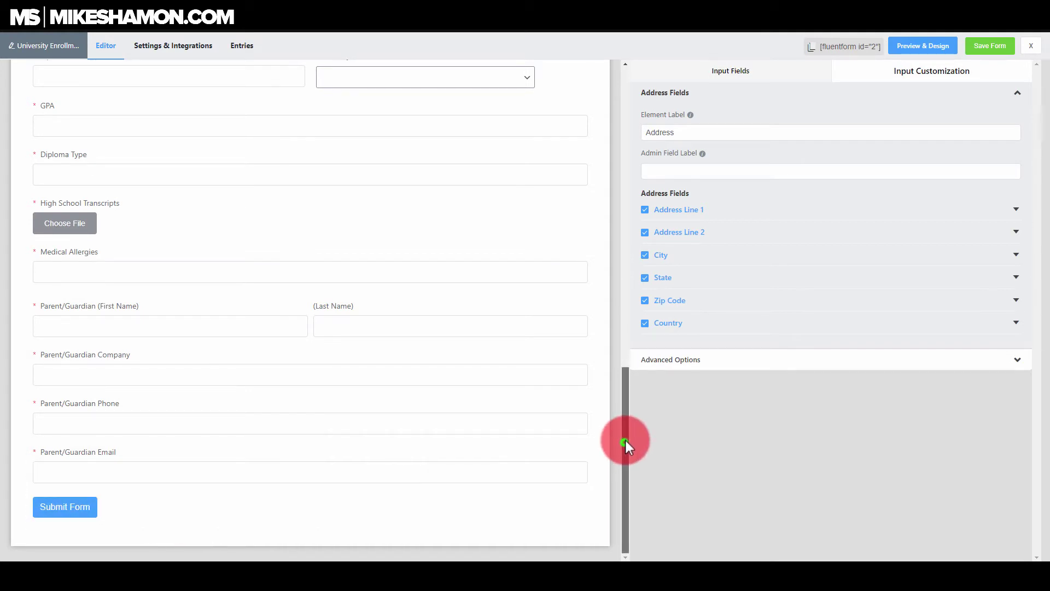
drag(625, 441, 607, 489)
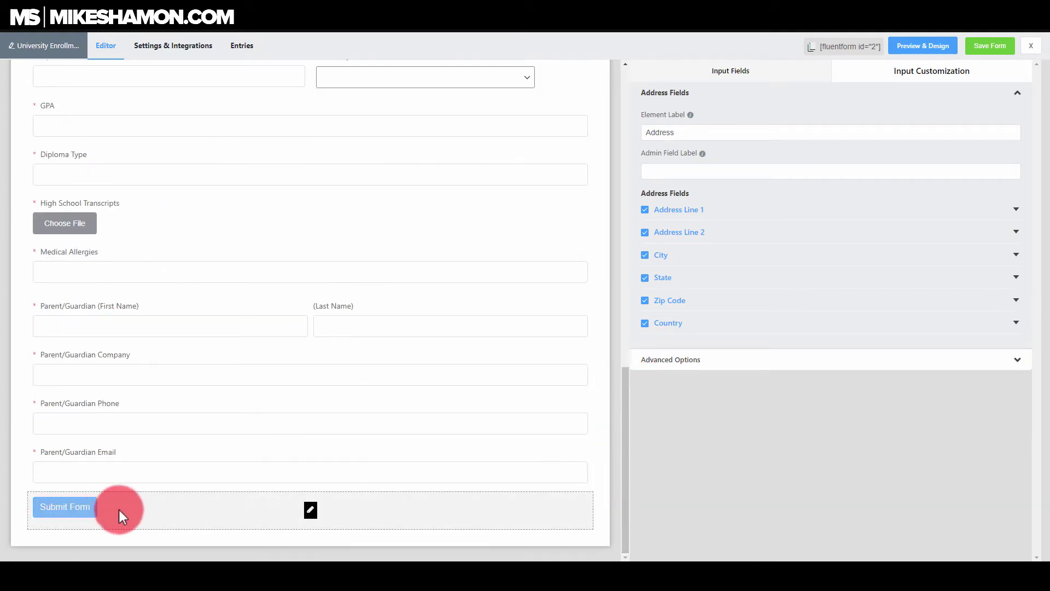
click(721, 70)
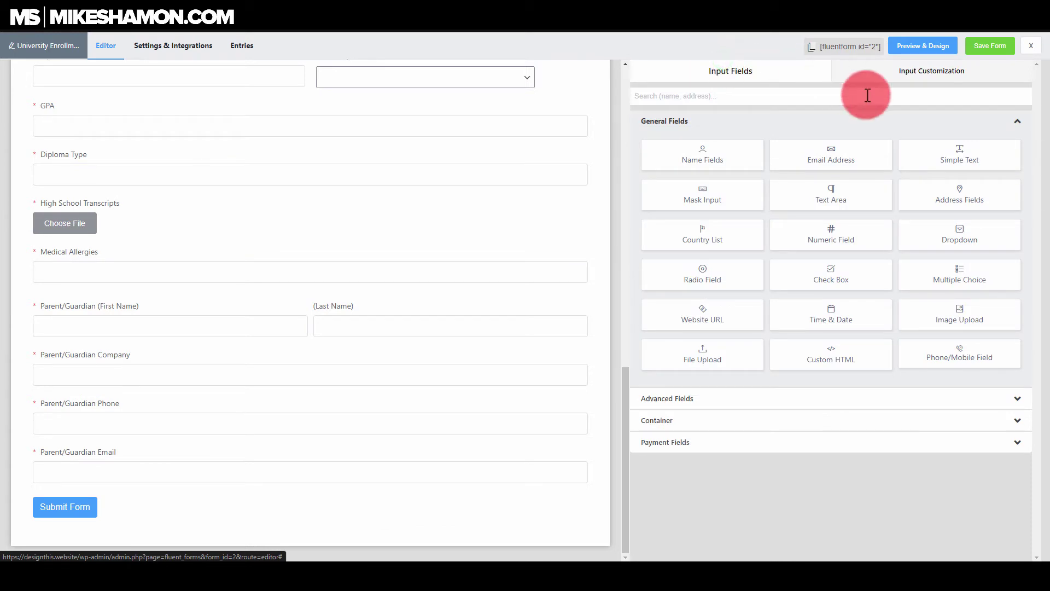
- Add a full-width Custom Submit Button from Advanced Fields at the end of the enrollment form
click(861, 399)
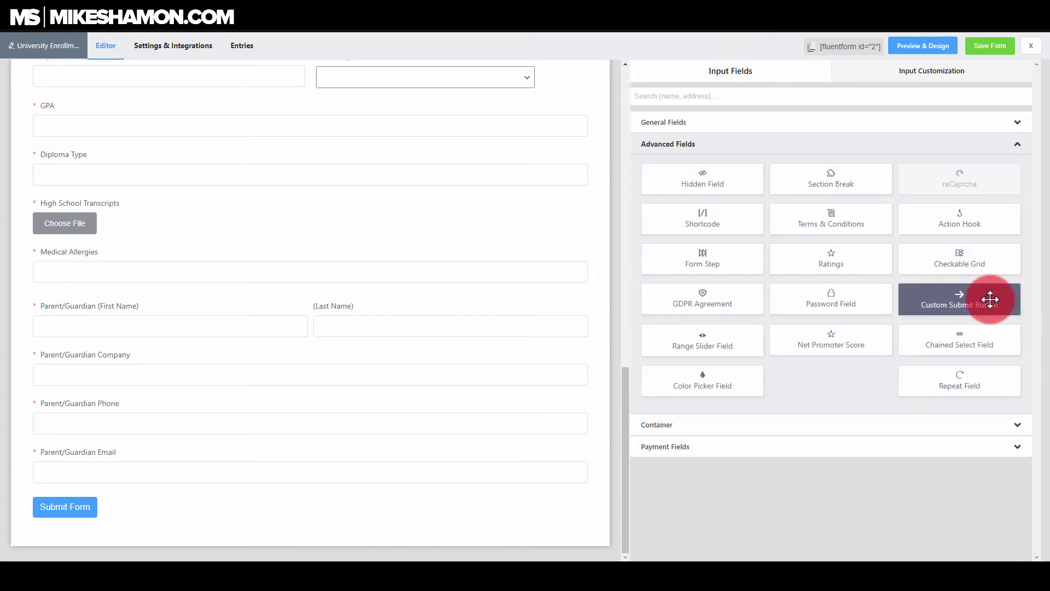
drag(984, 299, 340, 503)
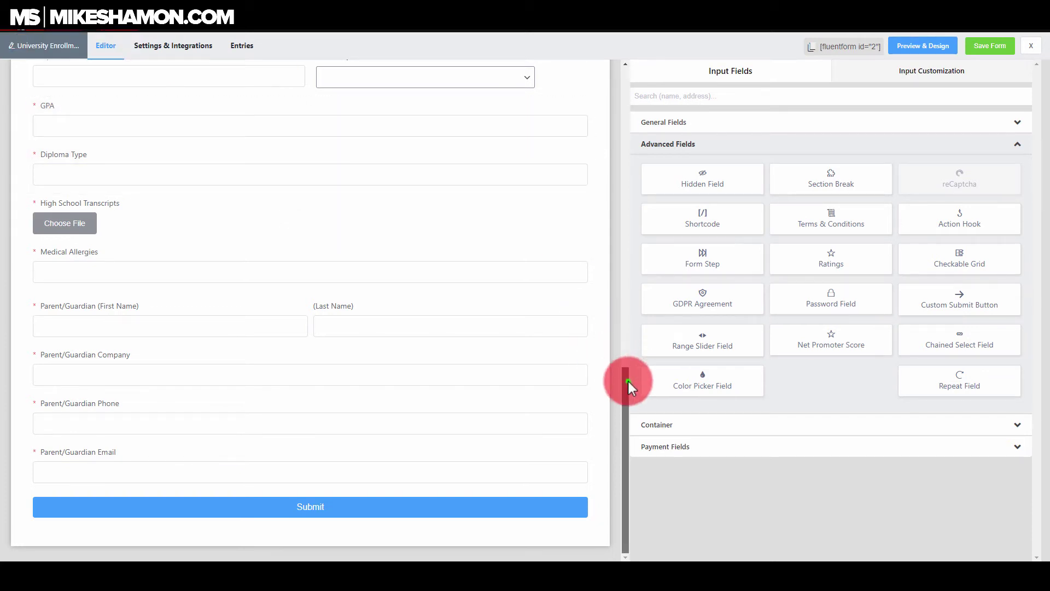
drag(628, 382, 946, 78)
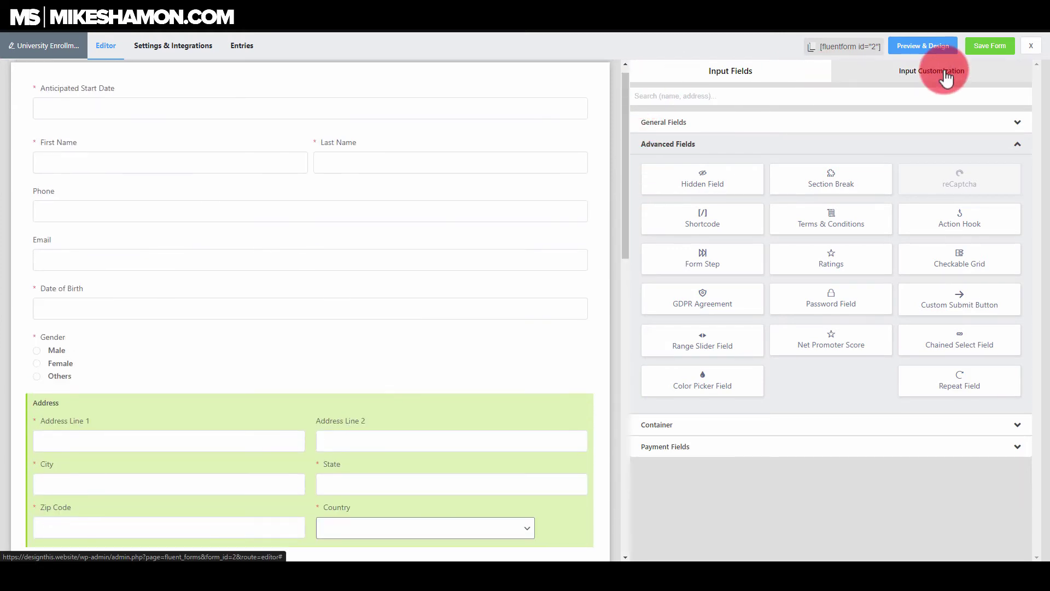
- Leave the form editor without saving and open the University Enrollment form's Settings & Integrations
click(946, 78)
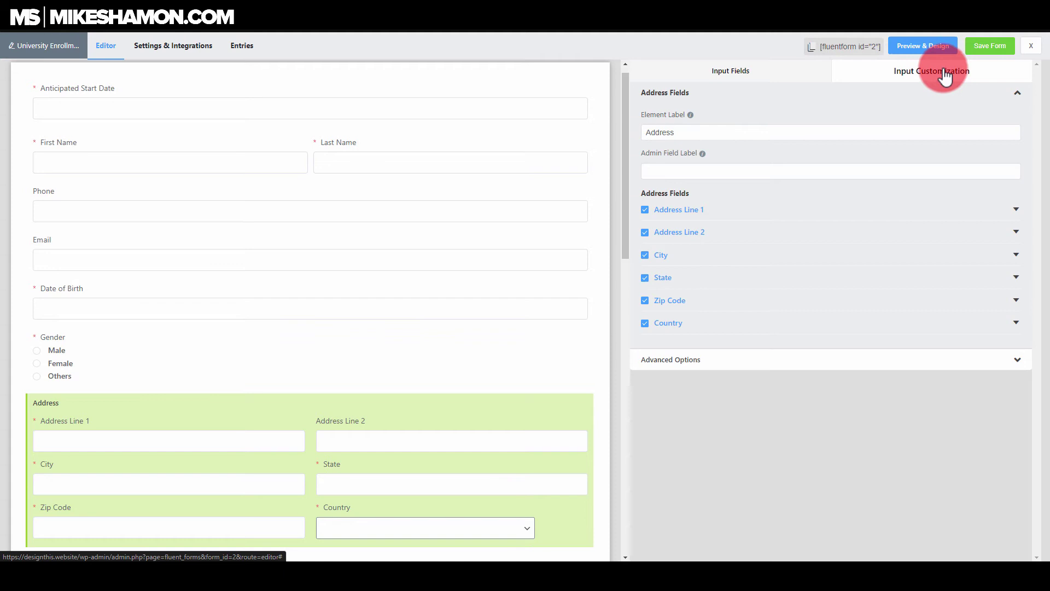
click(182, 47)
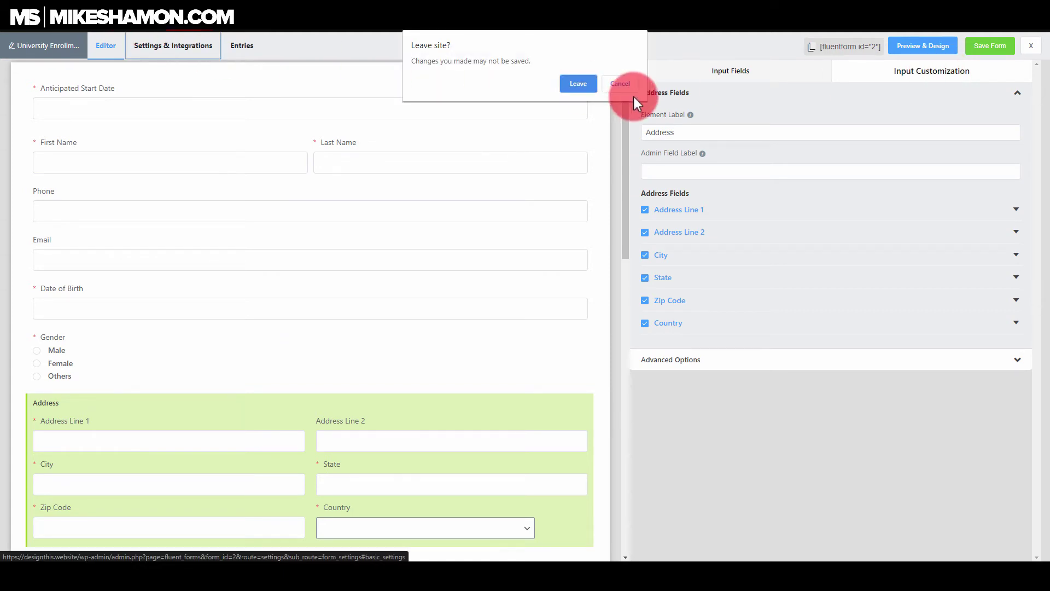
click(631, 85)
click(947, 67)
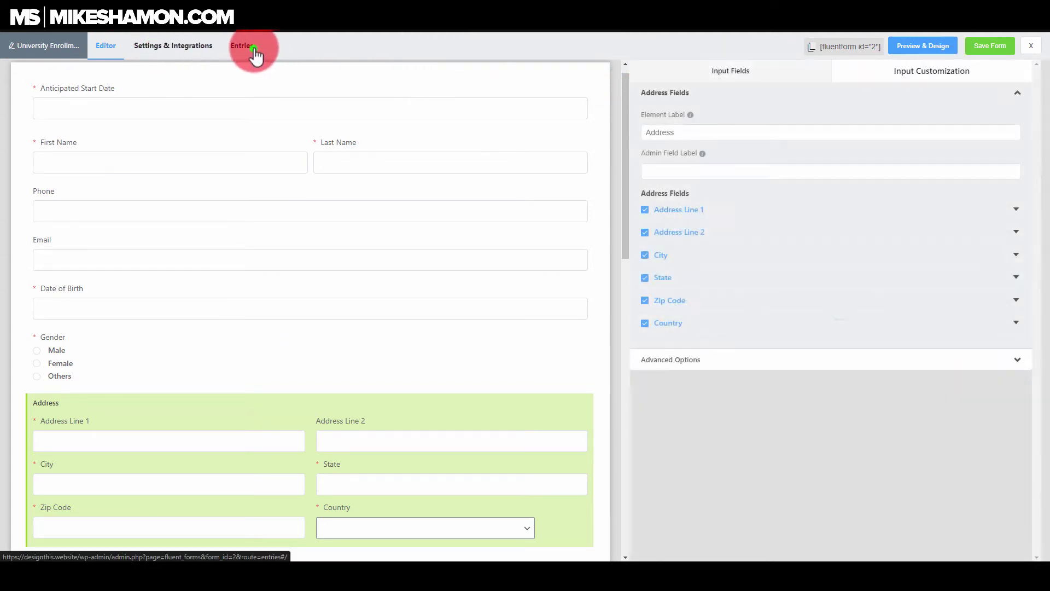
click(254, 53)
click(563, 103)
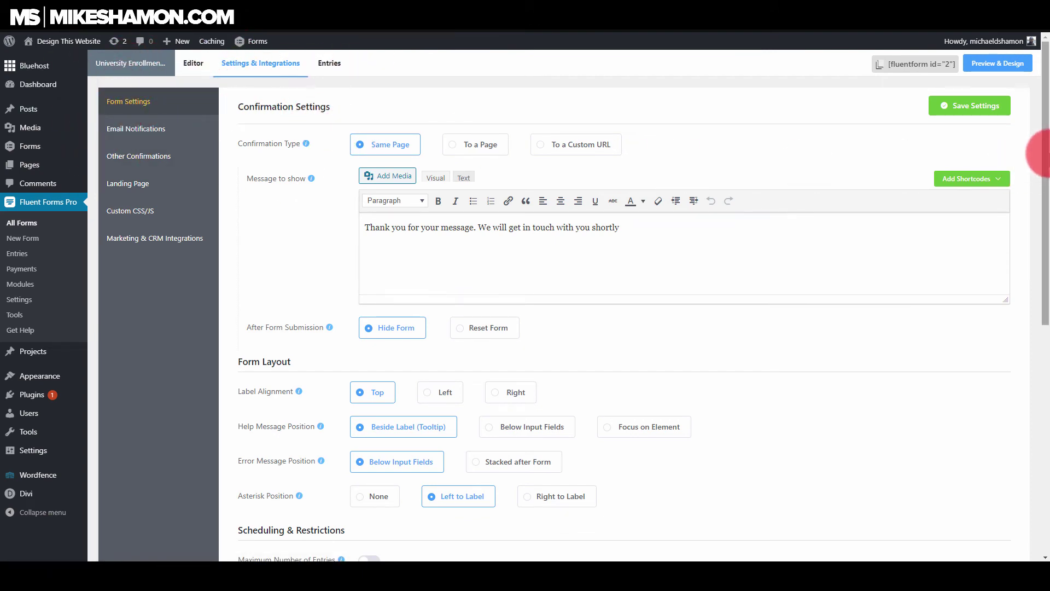
- Try the To a Page and Same Page confirmation types, then settle on To a Custom URL
scroll(1044, 148, down, 1)
scroll(1017, 115, up, 1)
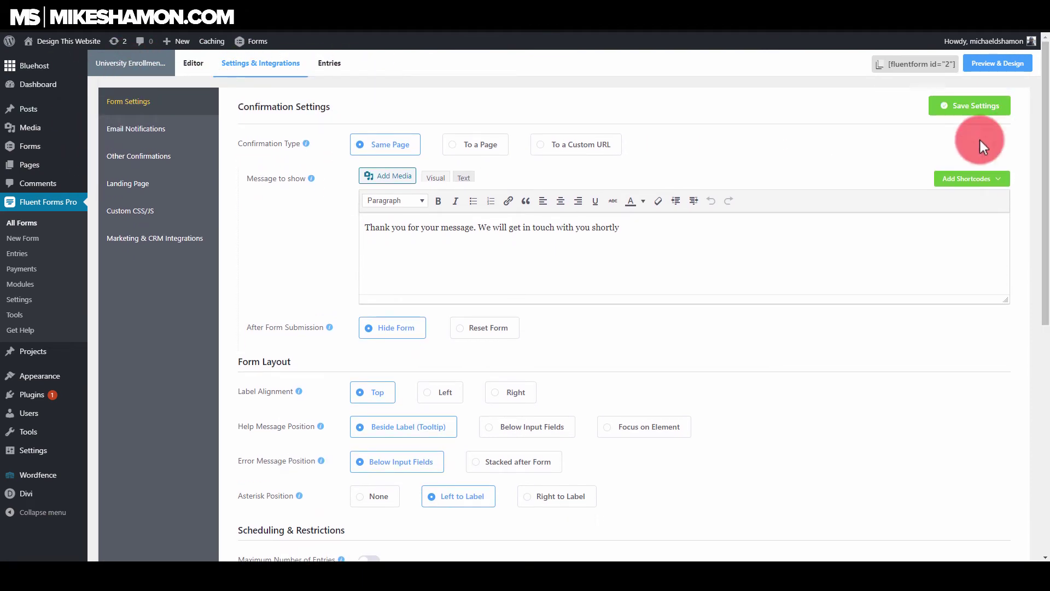
click(494, 146)
click(544, 144)
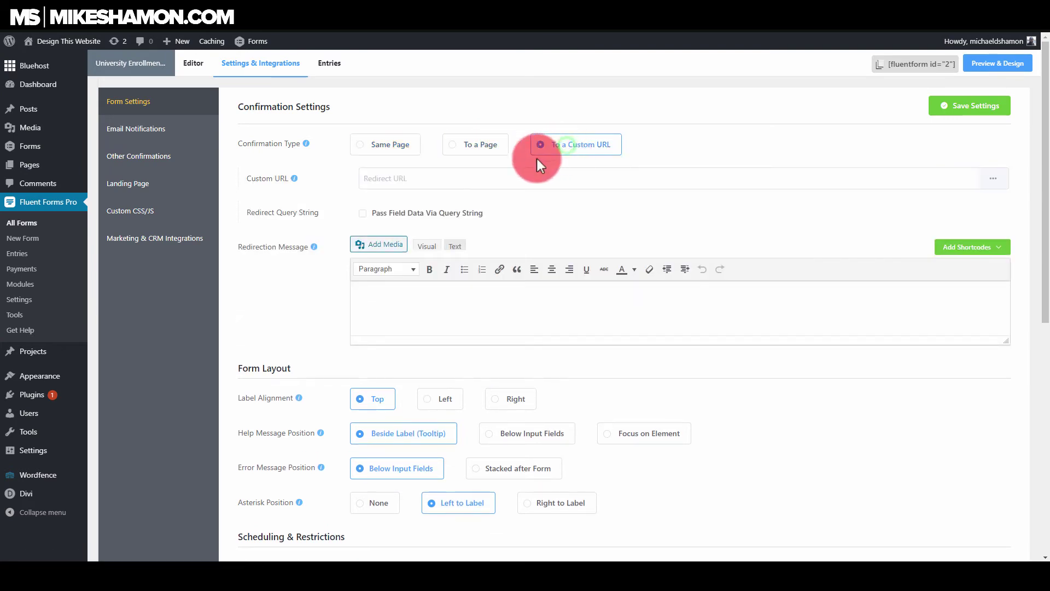
click(387, 148)
click(599, 141)
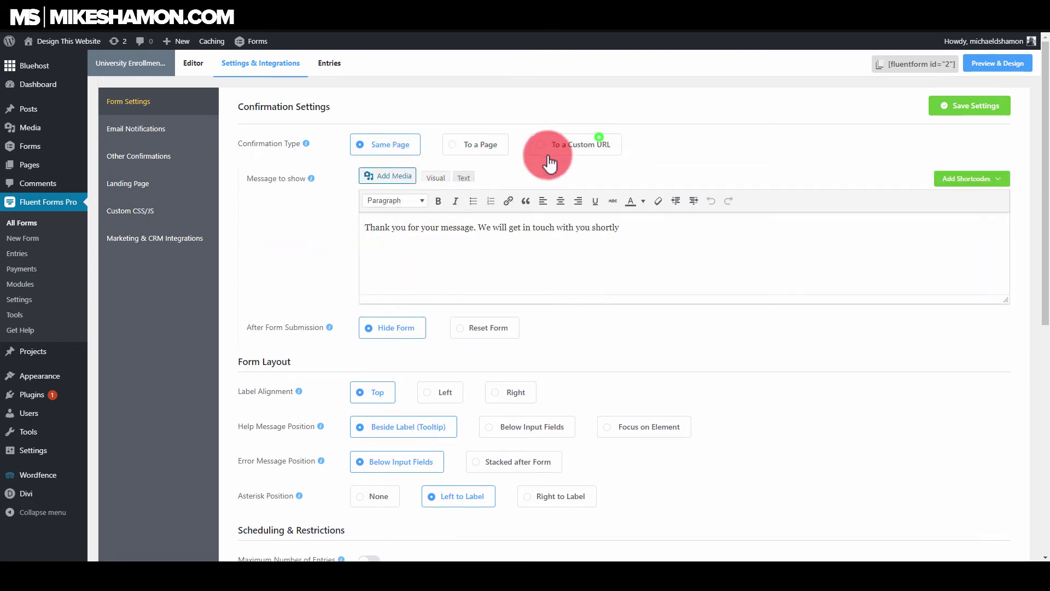
- Scroll through the Form Layout options below the confirmation settings
drag(1042, 168, 1042, 197)
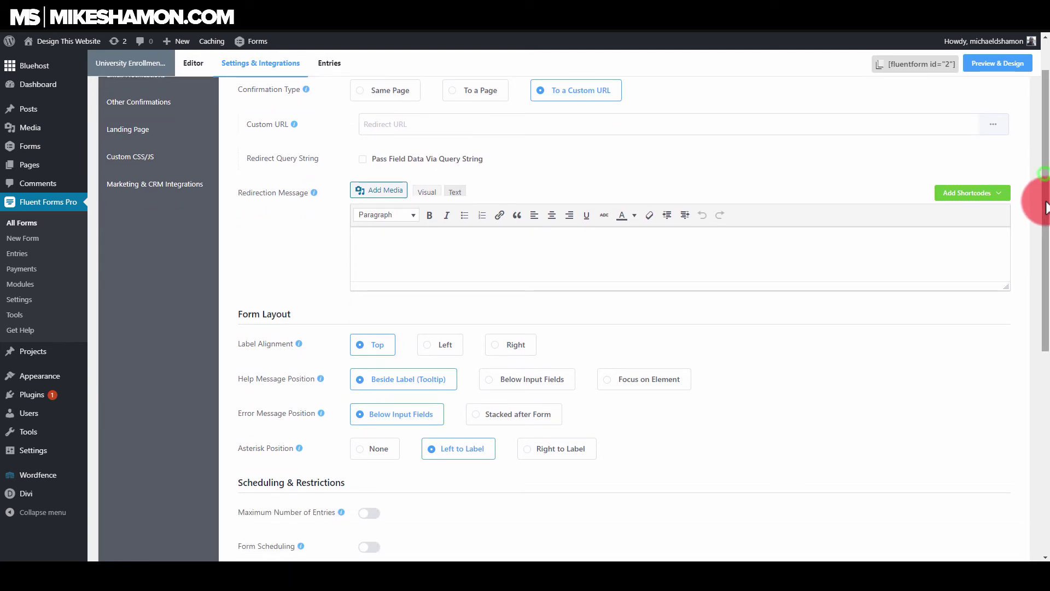
drag(358, 405, 1034, 321)
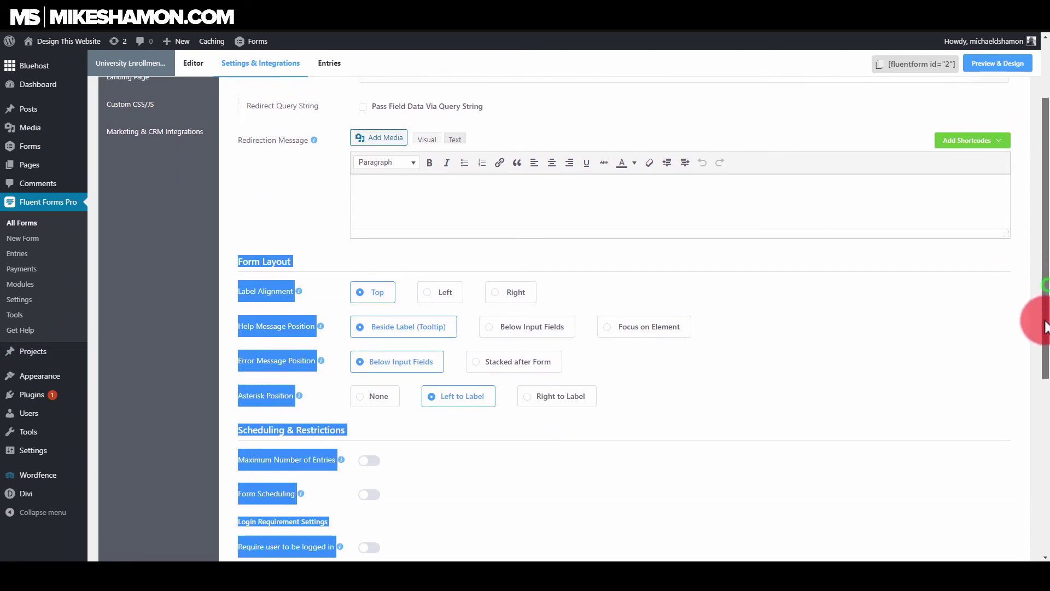
click(795, 304)
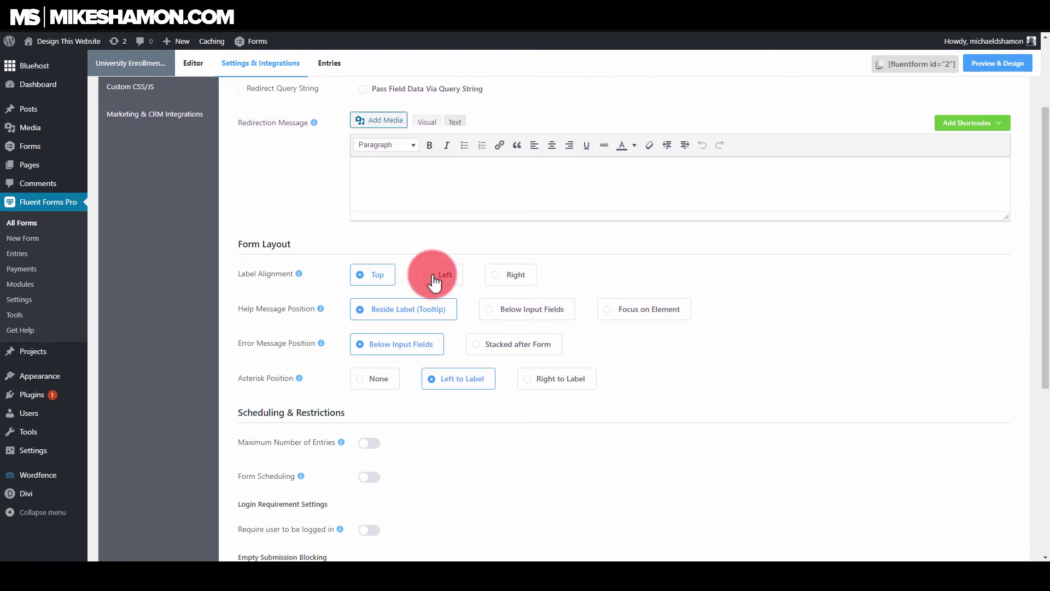
drag(1042, 261, 1036, 317)
drag(1035, 197, 1036, 46)
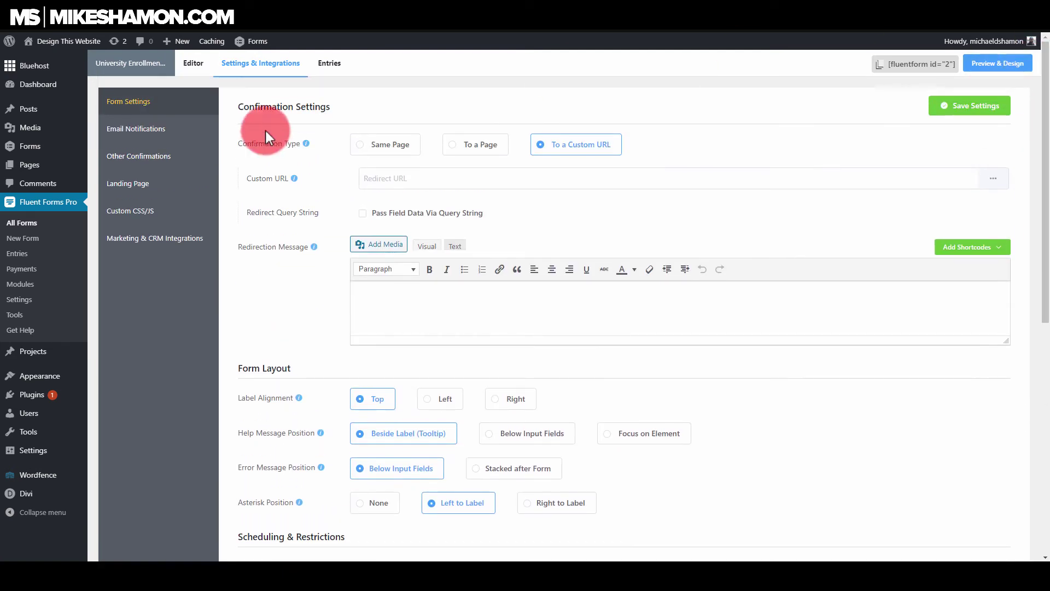
- View the form's Email Notifications, then its Other Confirmations list
click(181, 135)
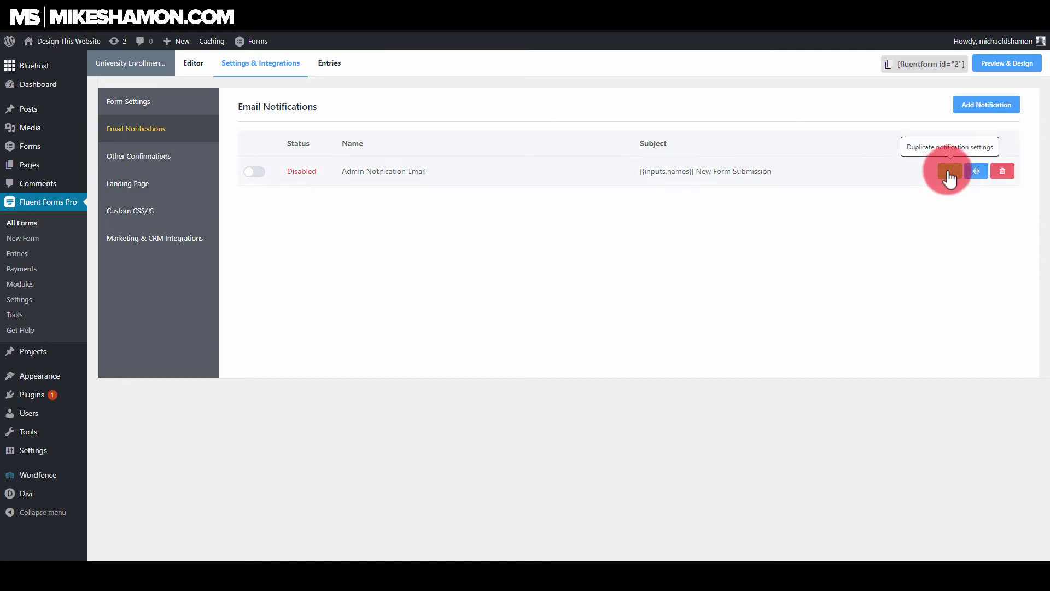
click(171, 165)
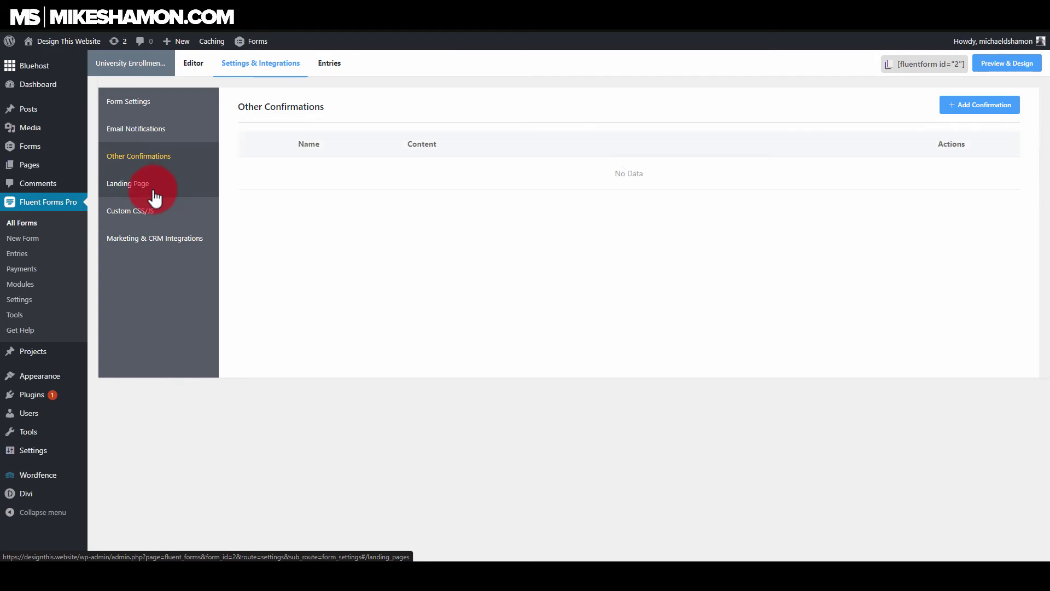
- Enable landing page mode, check its title and description fields, then view the Custom CSS/JS settings
click(137, 188)
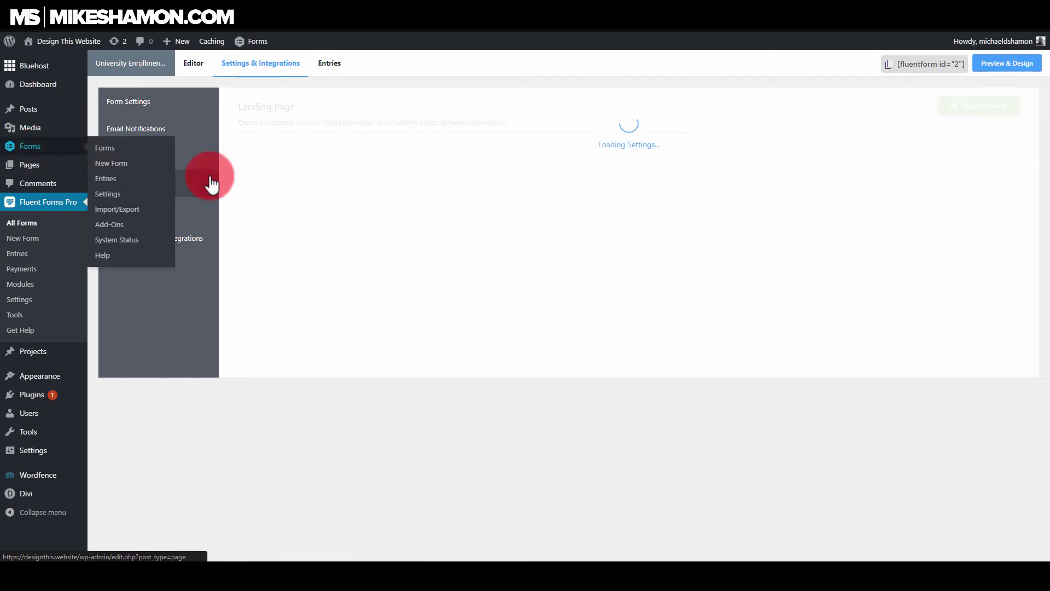
click(243, 148)
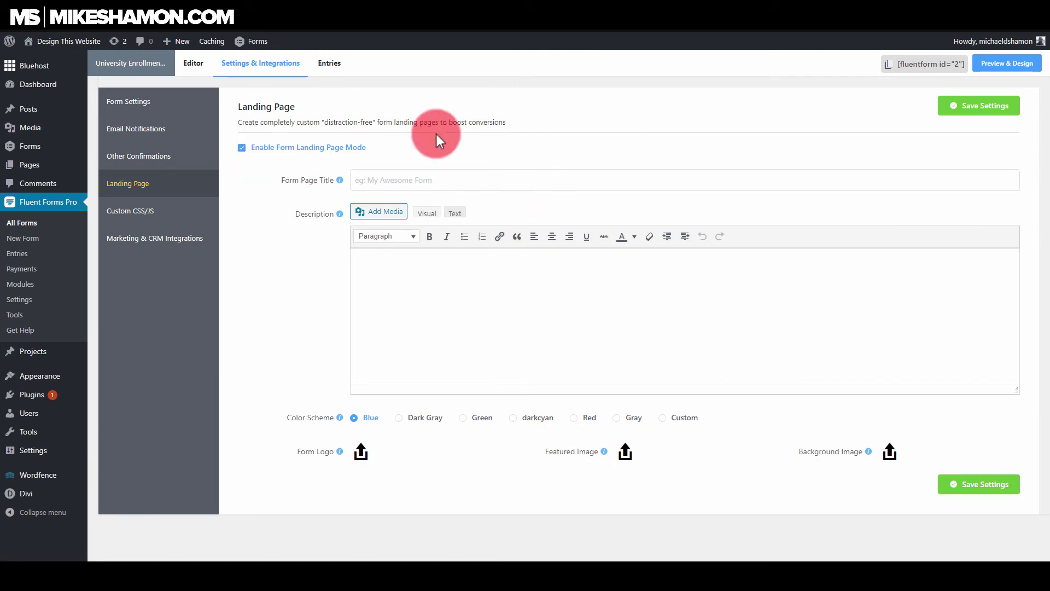
click(379, 181)
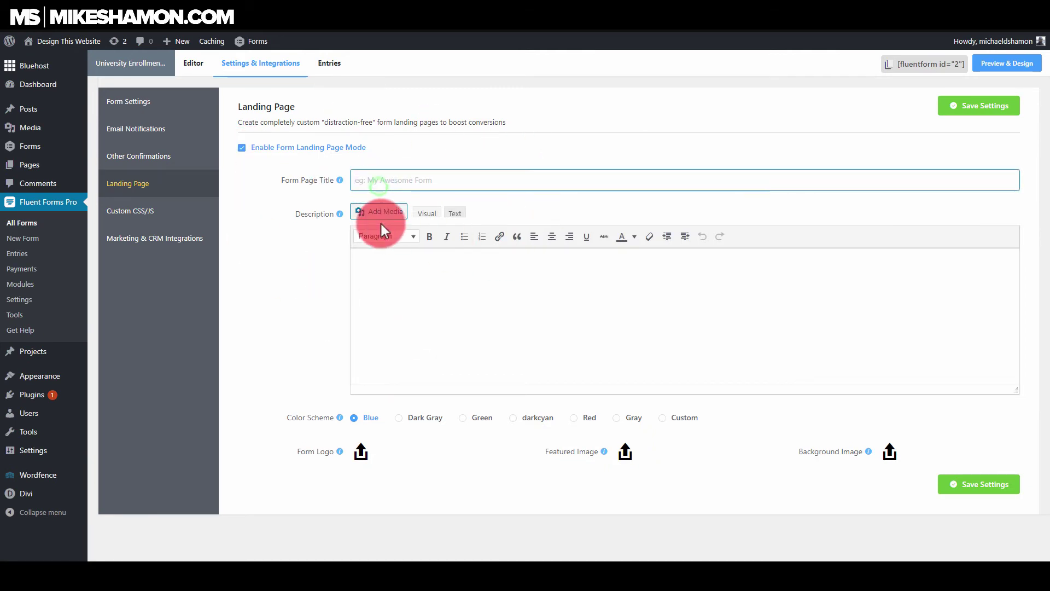
click(431, 299)
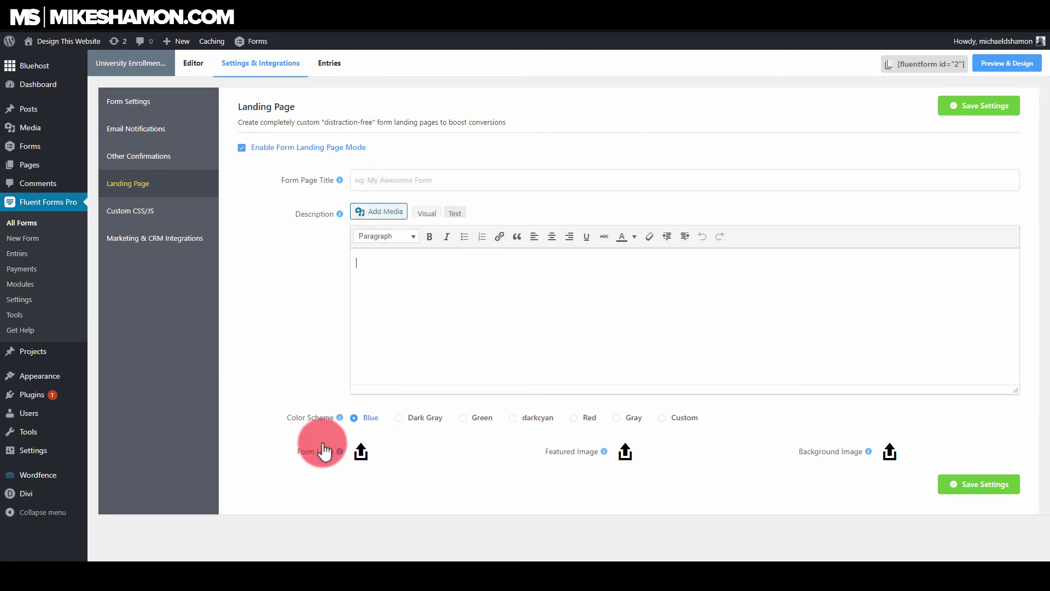
mouse_move(346, 457)
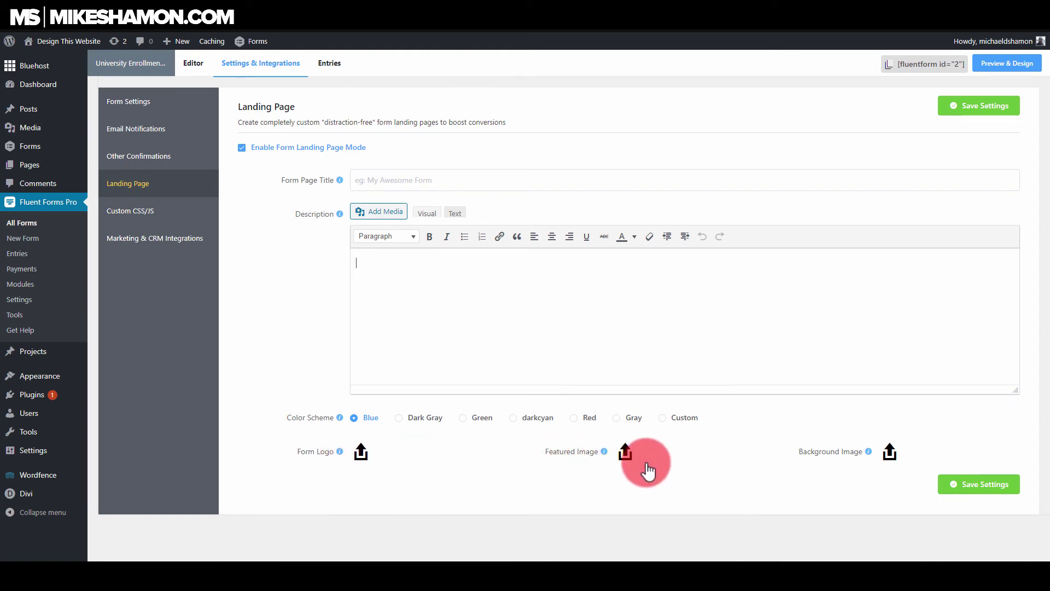
click(185, 213)
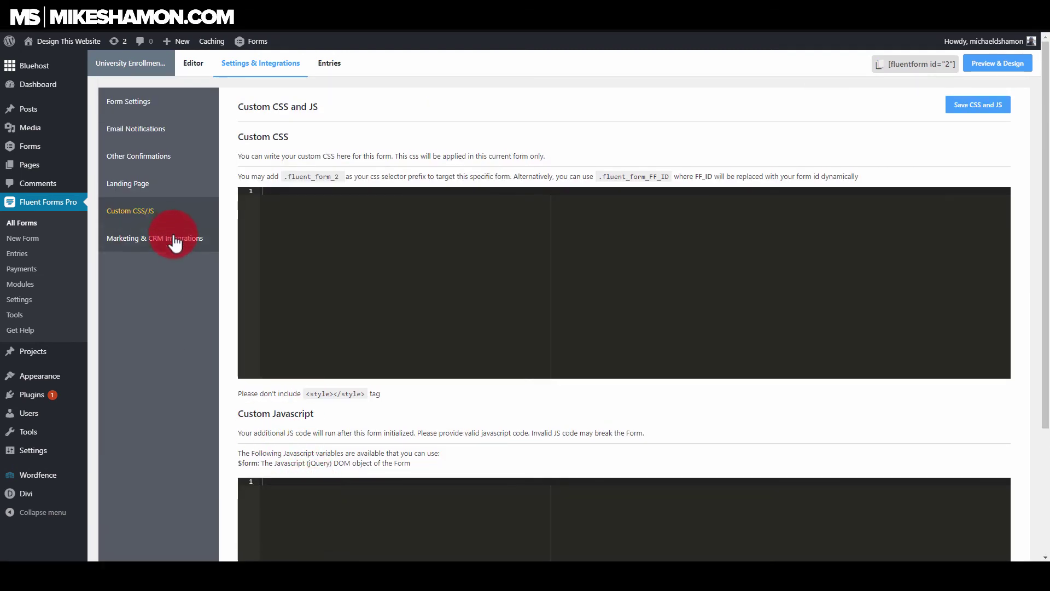
- Attempt a new GetResponse integration under Marketing & CRM Integrations, then return to Form Settings
click(173, 237)
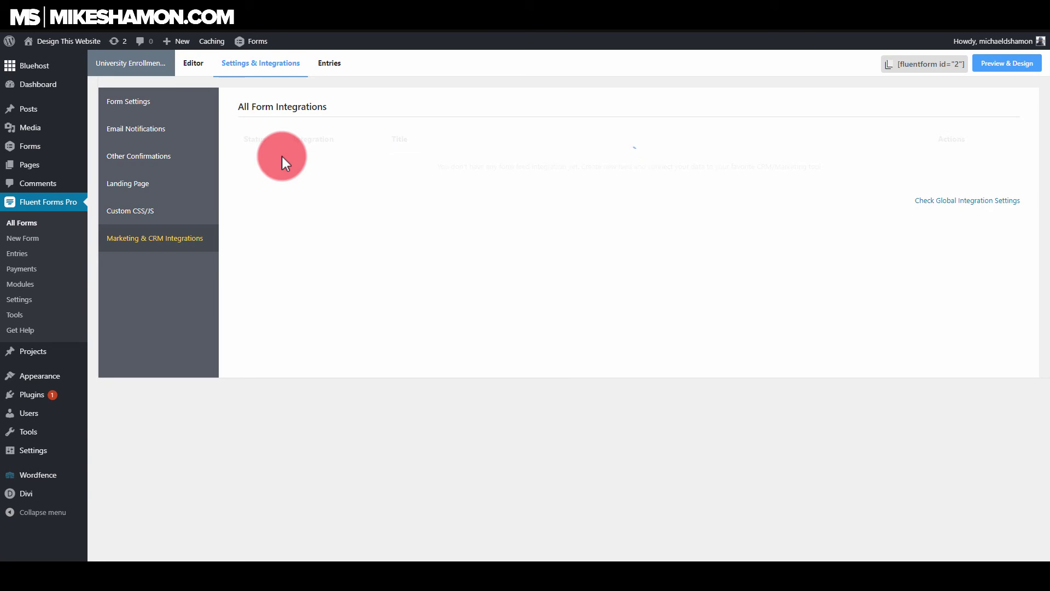
mouse_move(1006, 105)
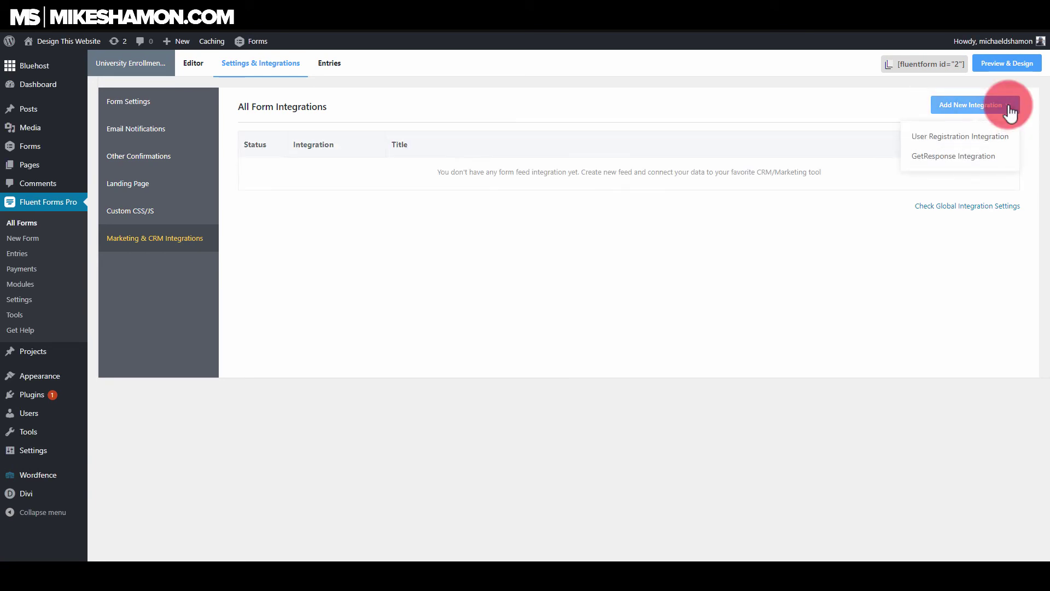
click(997, 157)
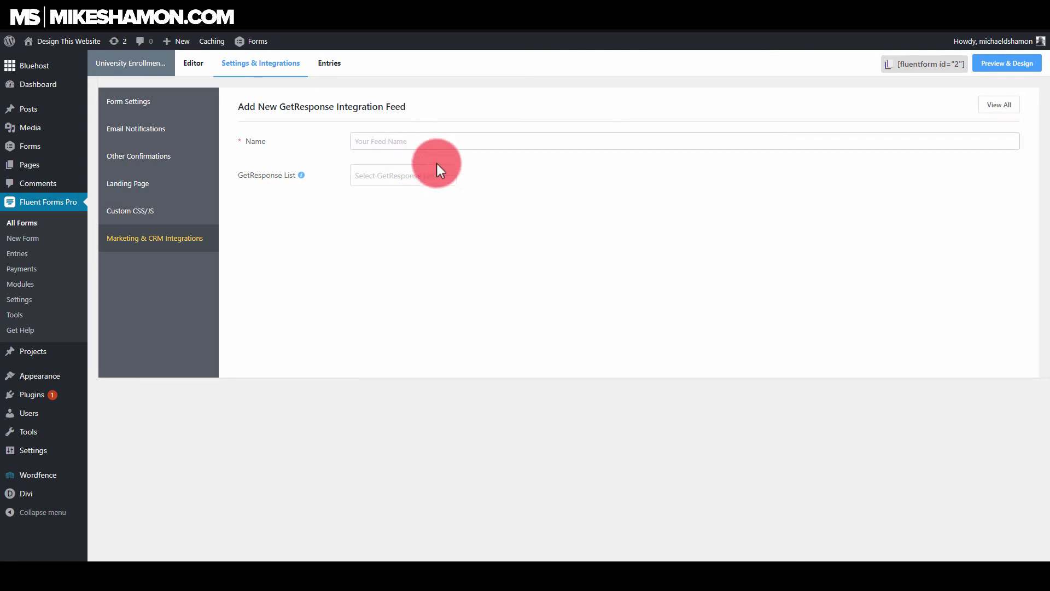
click(161, 104)
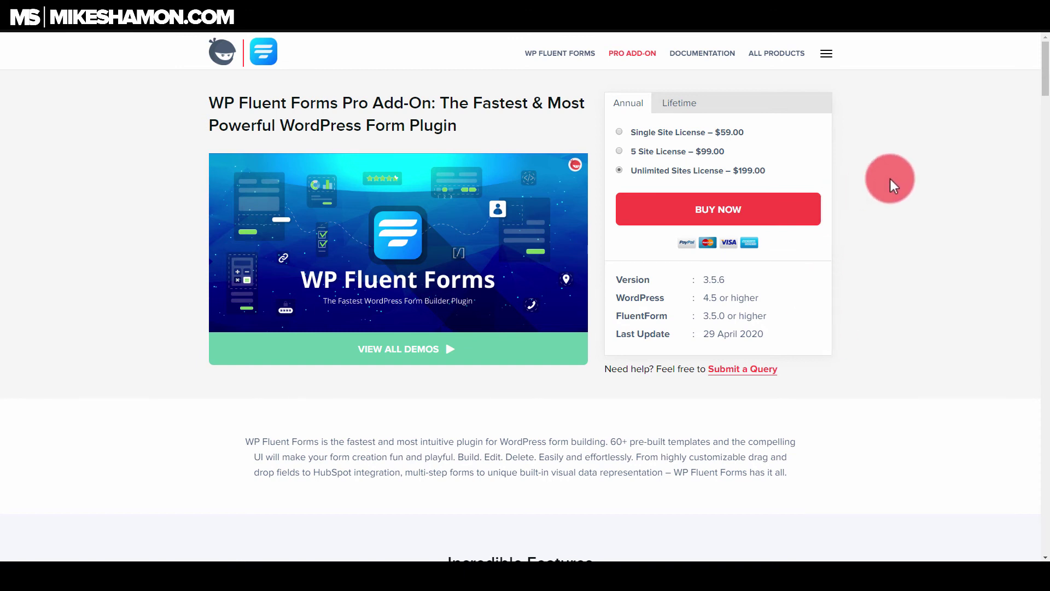
- Scroll down the Pro Add-On page to the integrations grid with Stripe, Slack and GetResponse
scroll(940, 244, down, 2)
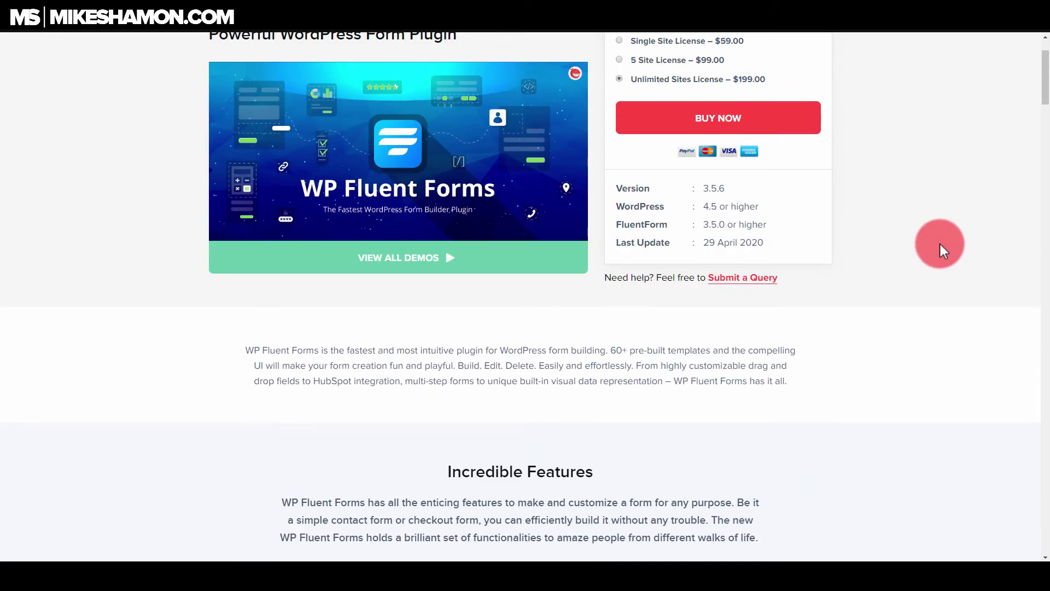
scroll(838, 290, down, 6)
scroll(838, 289, down, 5)
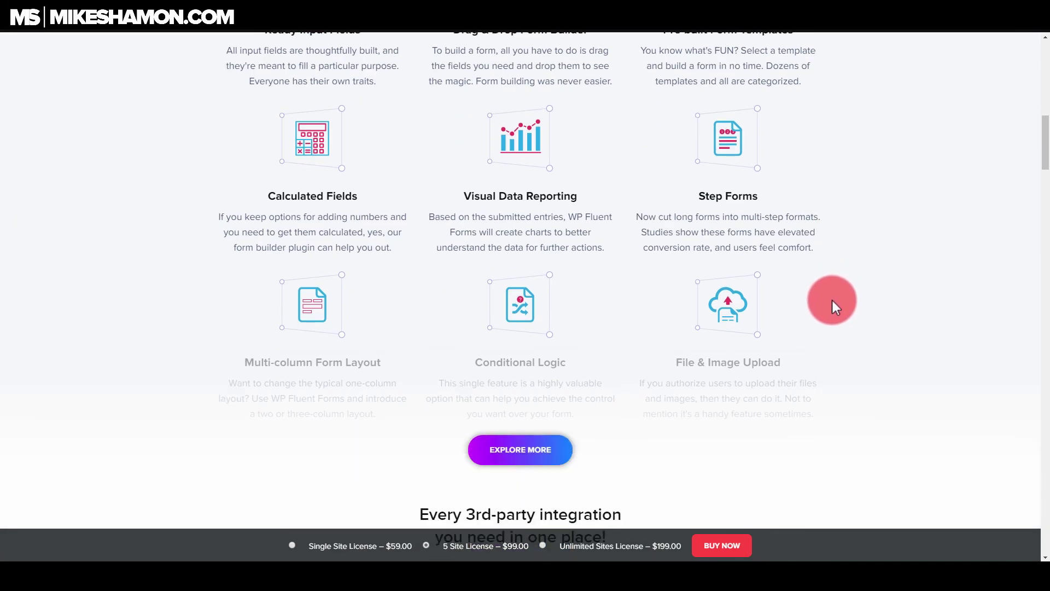
scroll(834, 298, down, 2)
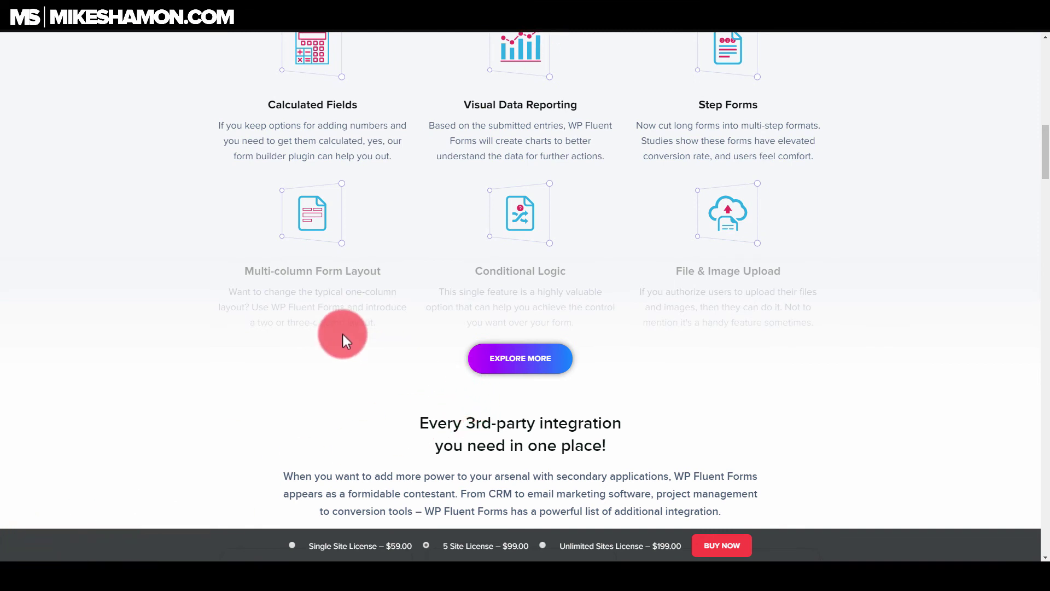
scroll(525, 367, down, 2)
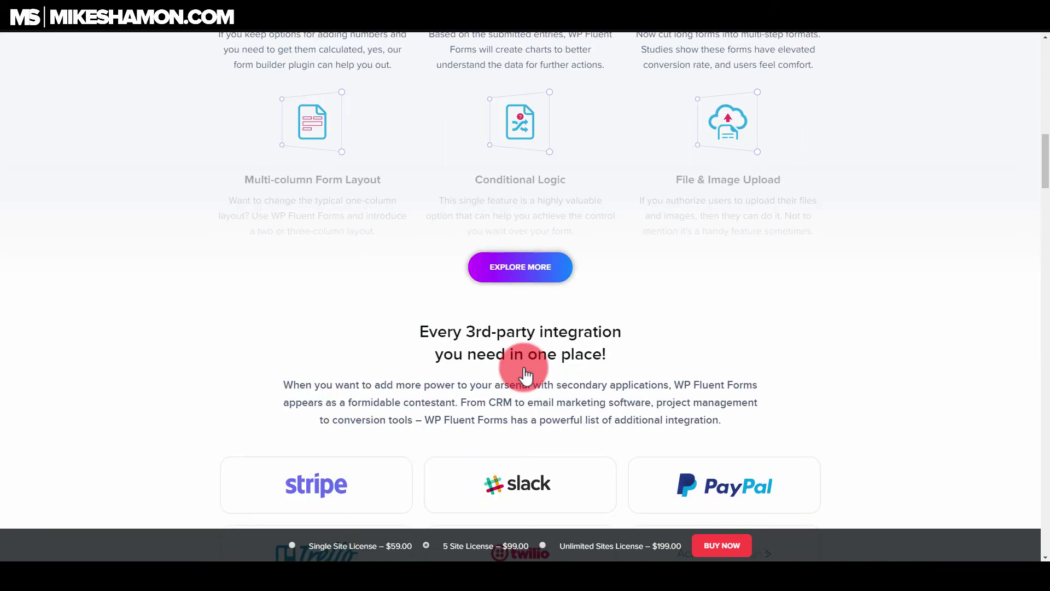
scroll(607, 373, down, 2)
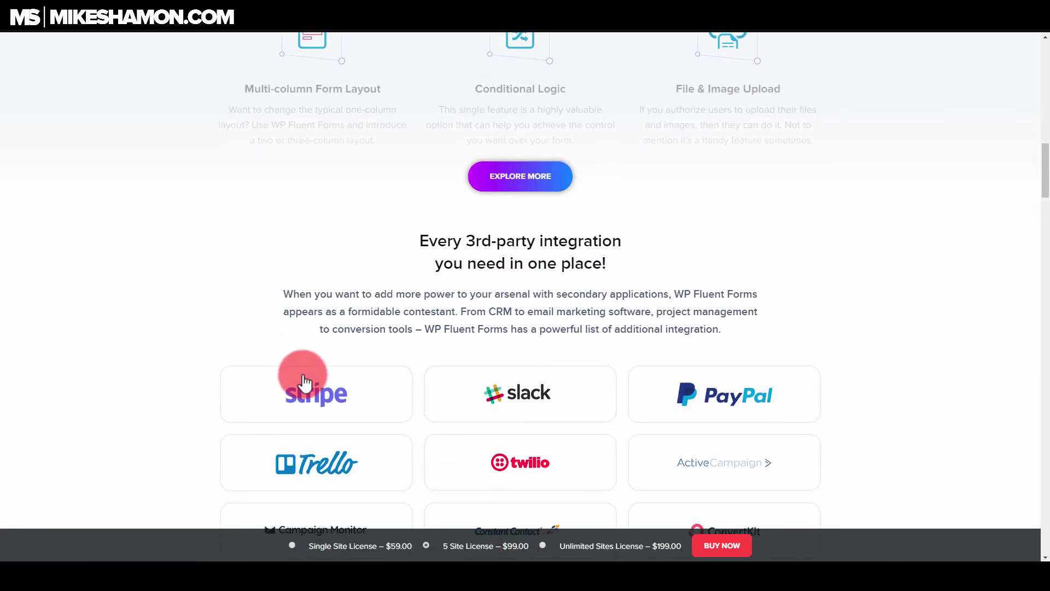
scroll(874, 432, up, 15)
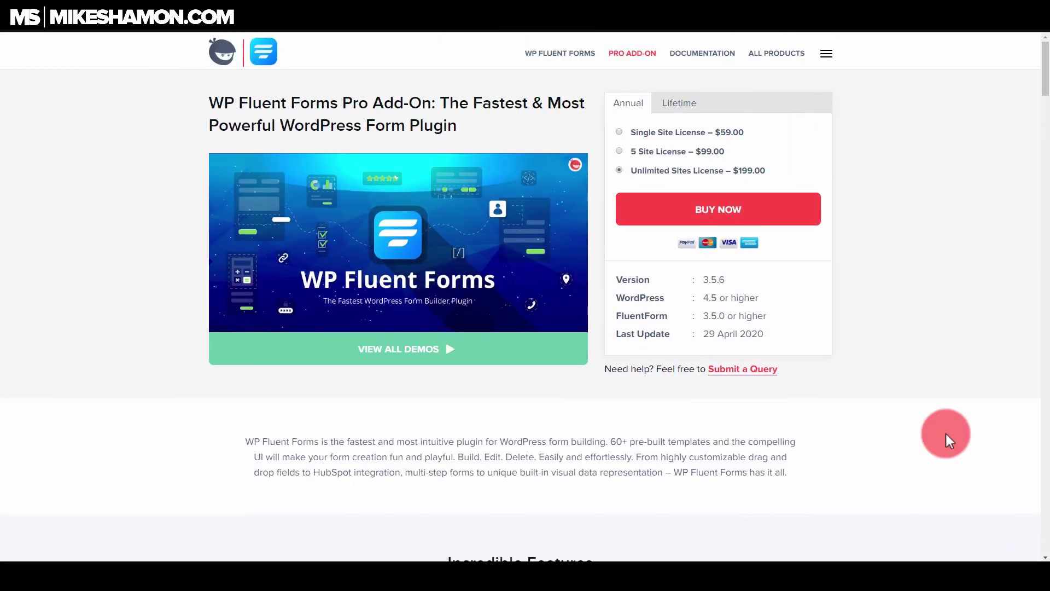
scroll(945, 433, down, 8)
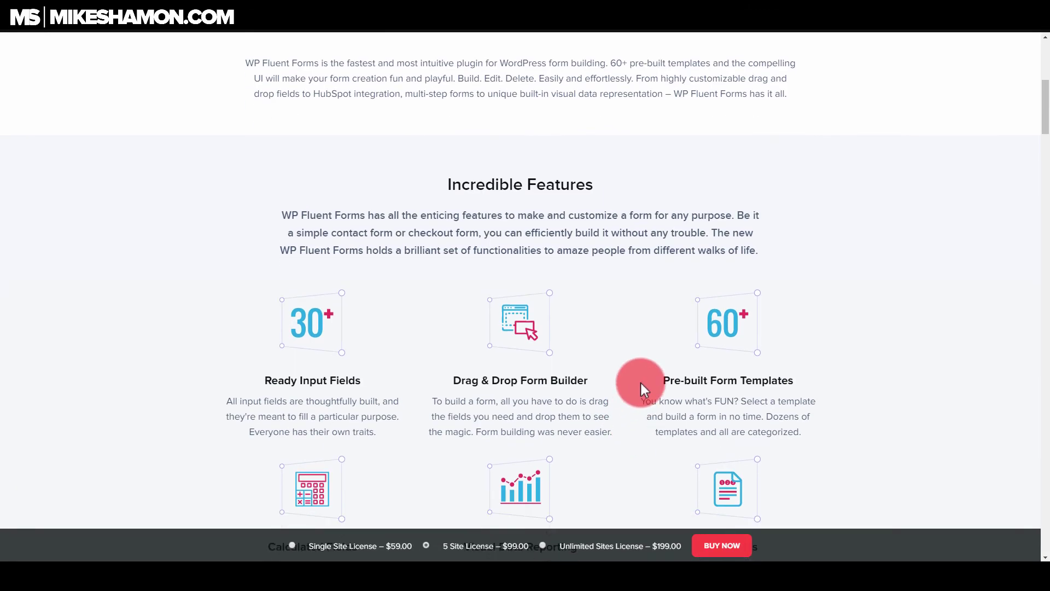
scroll(639, 386, down, 5)
scroll(539, 355, down, 10)
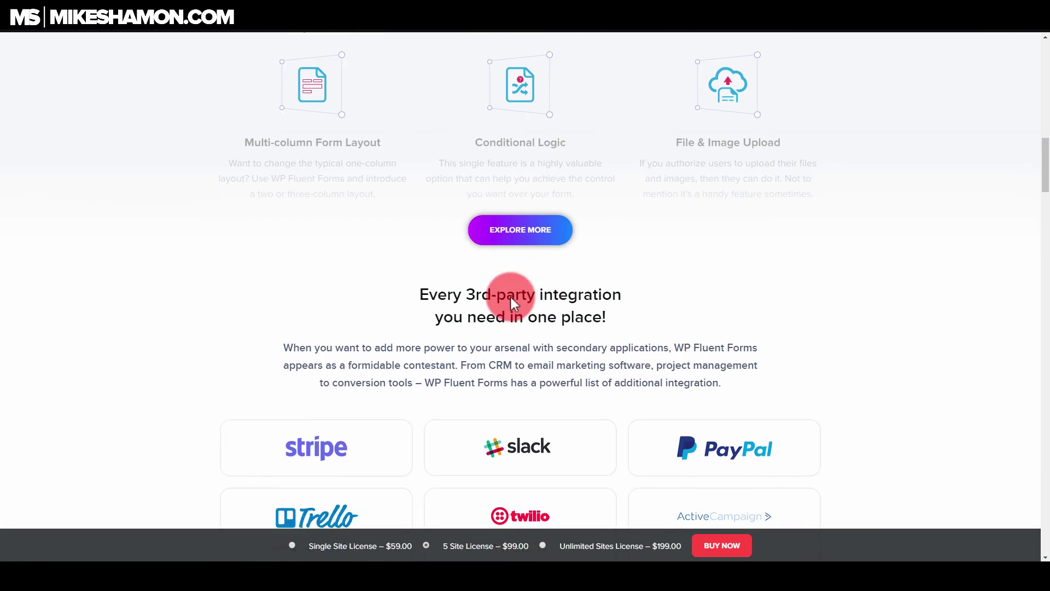
scroll(410, 255, down, 2)
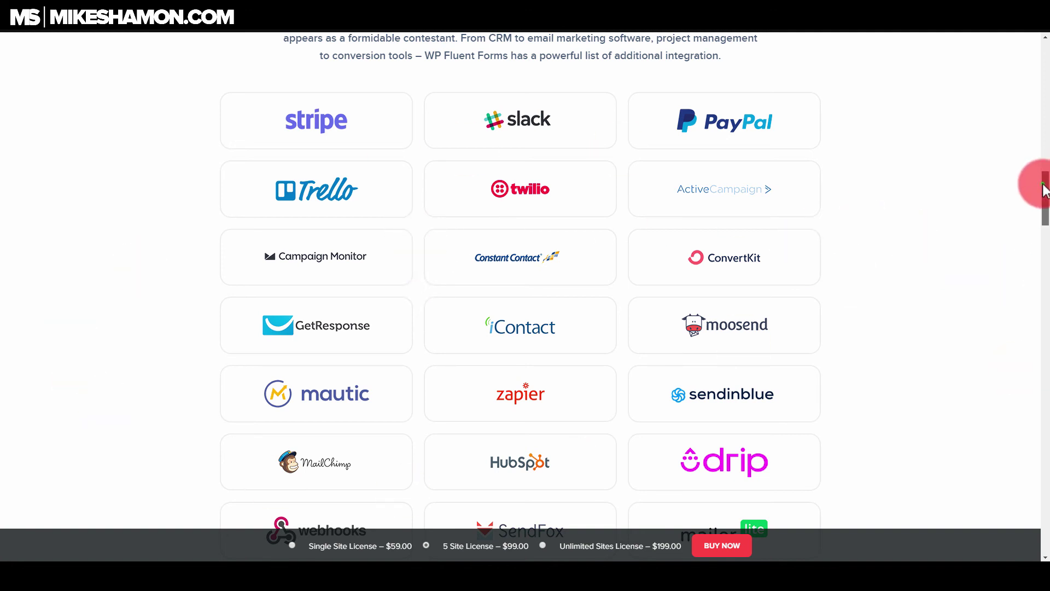
- Scroll past the integrations to the page-builder logos and the Form demos section
scroll(1044, 189, down, 3)
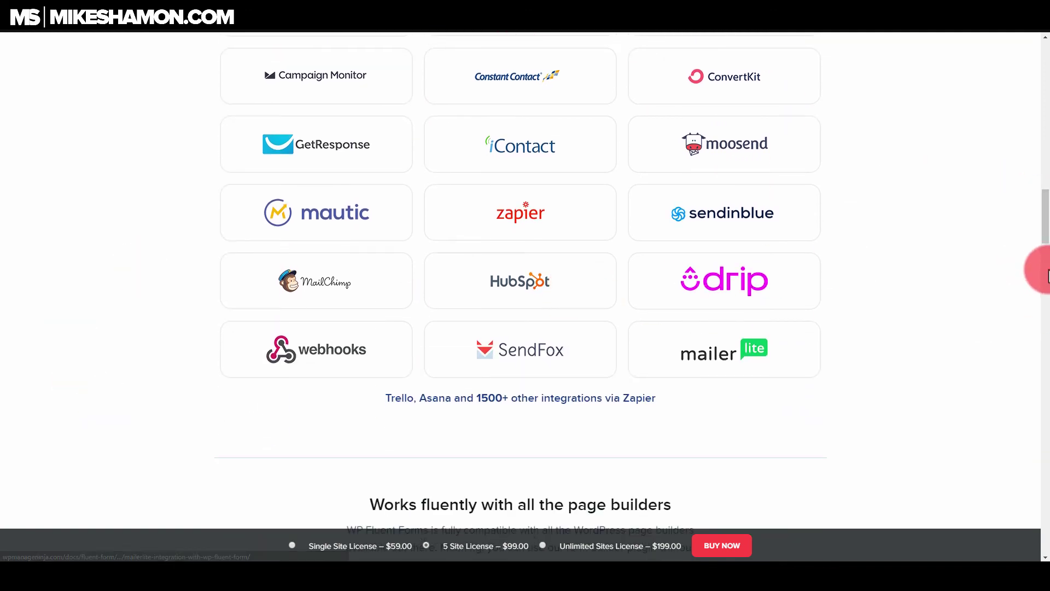
scroll(1042, 232, up, 4)
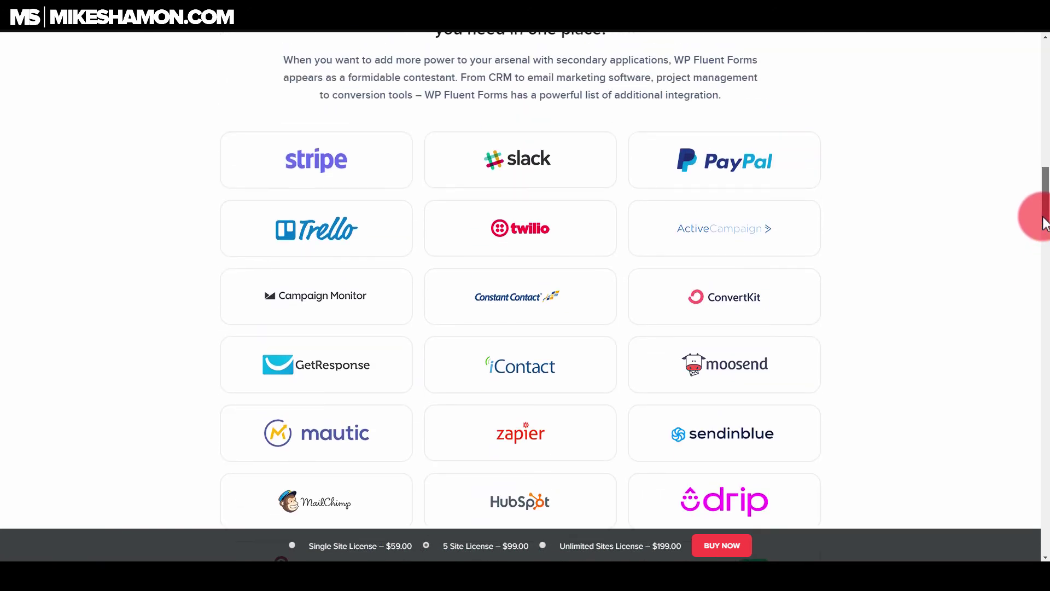
scroll(1044, 227, down, 8)
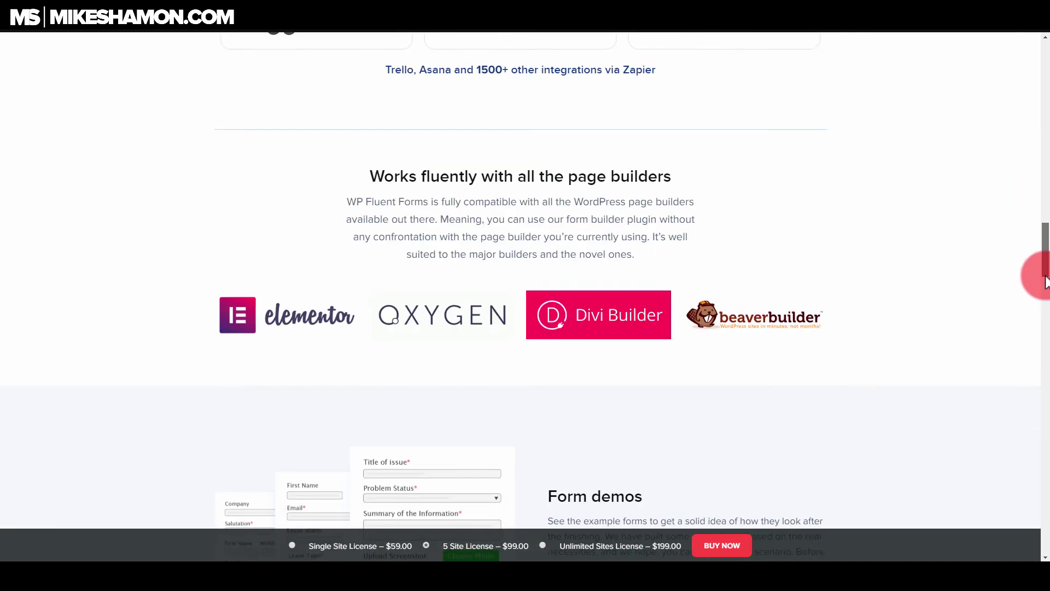
scroll(1045, 282, down, 3)
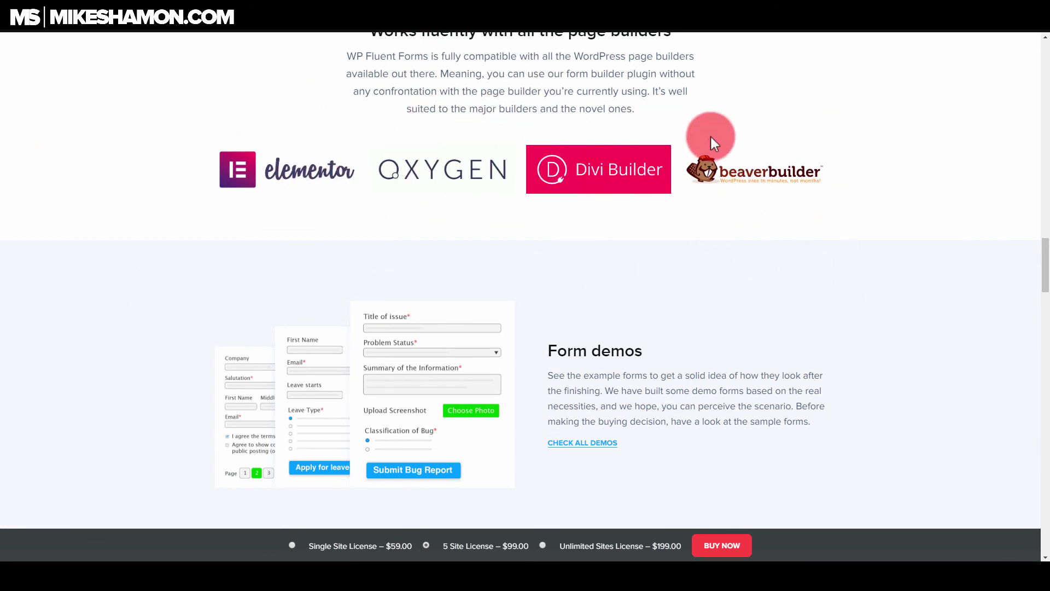
scroll(1045, 261, down, 1)
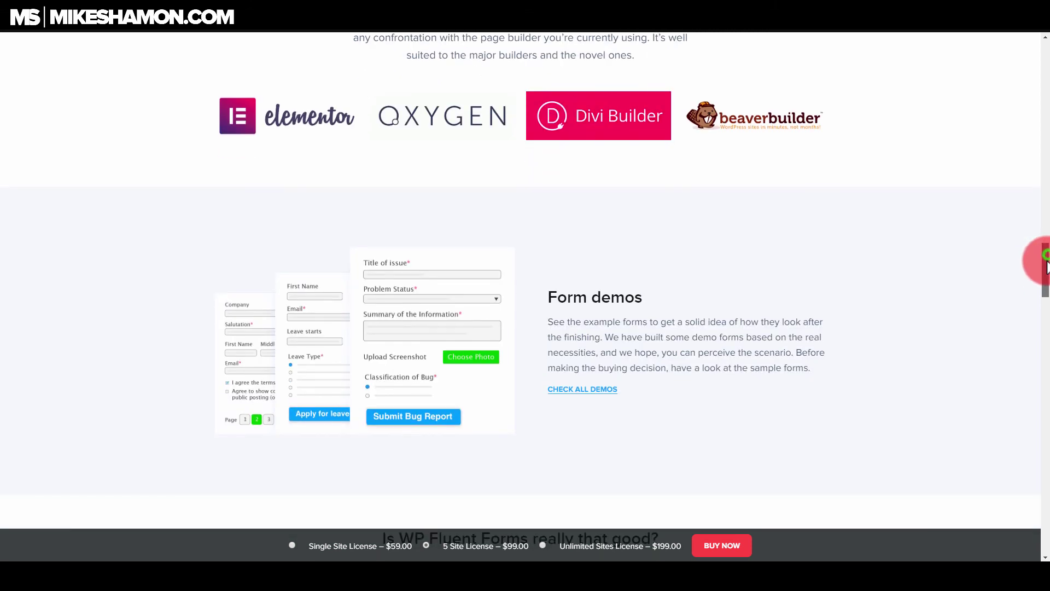
scroll(1045, 261, down, 2)
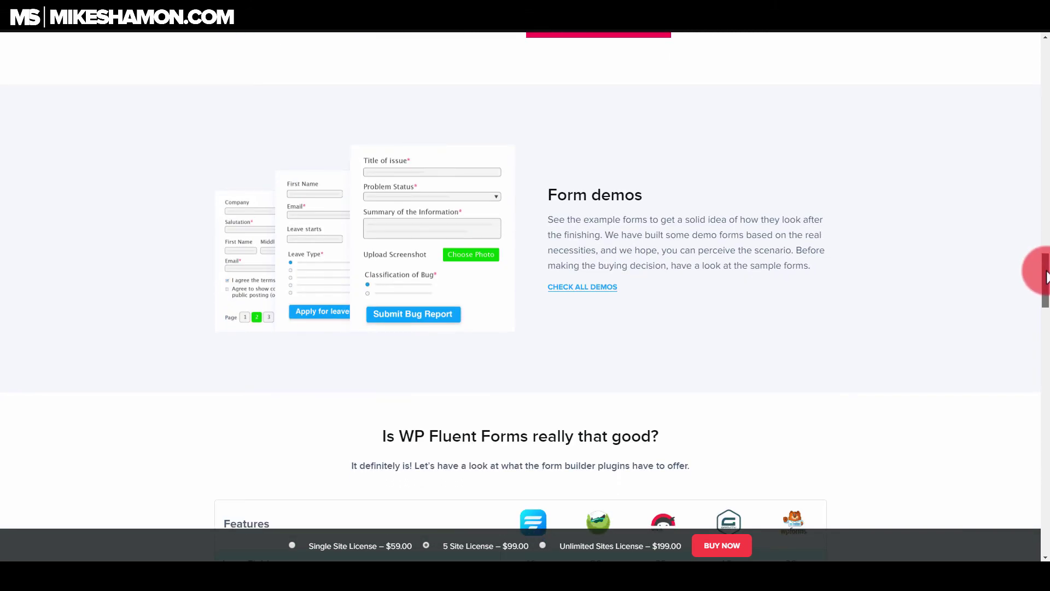
scroll(1041, 268, up, 2)
- Switch to the WordPress window to see the live form's name, email and address fields
mouse_move(62, 557)
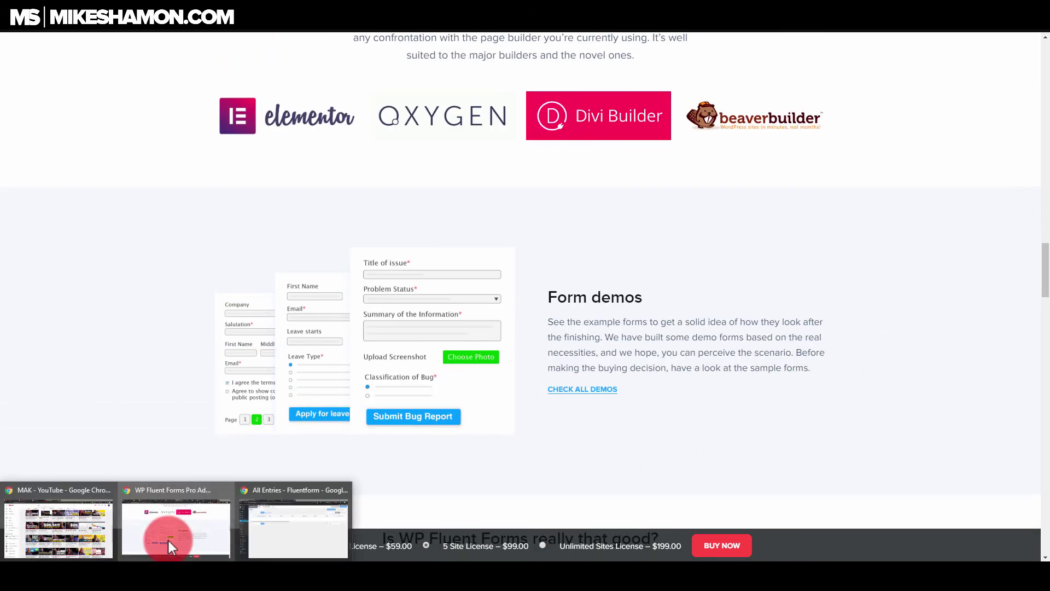
click(278, 526)
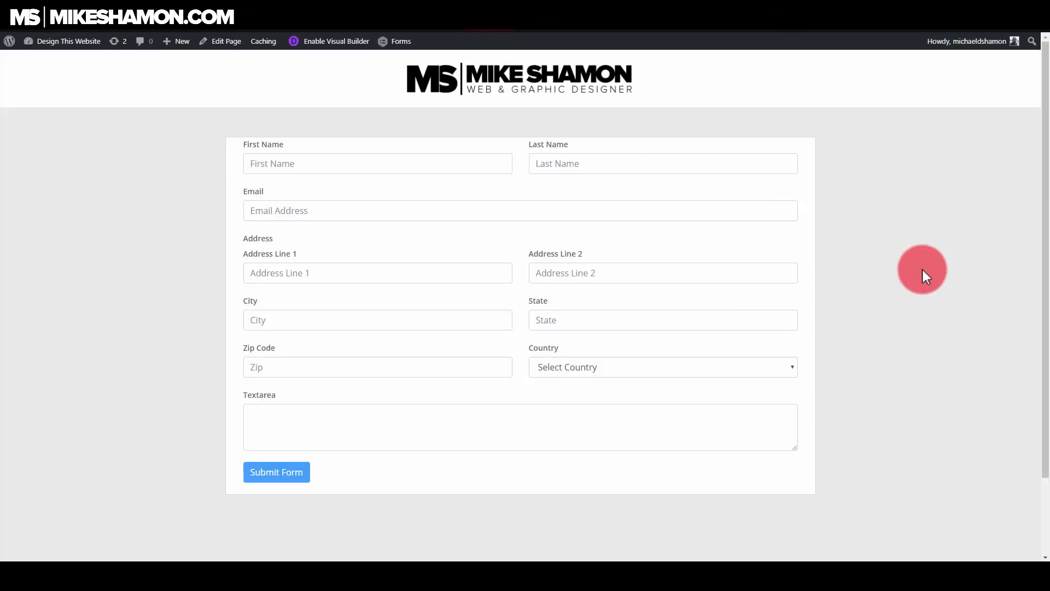